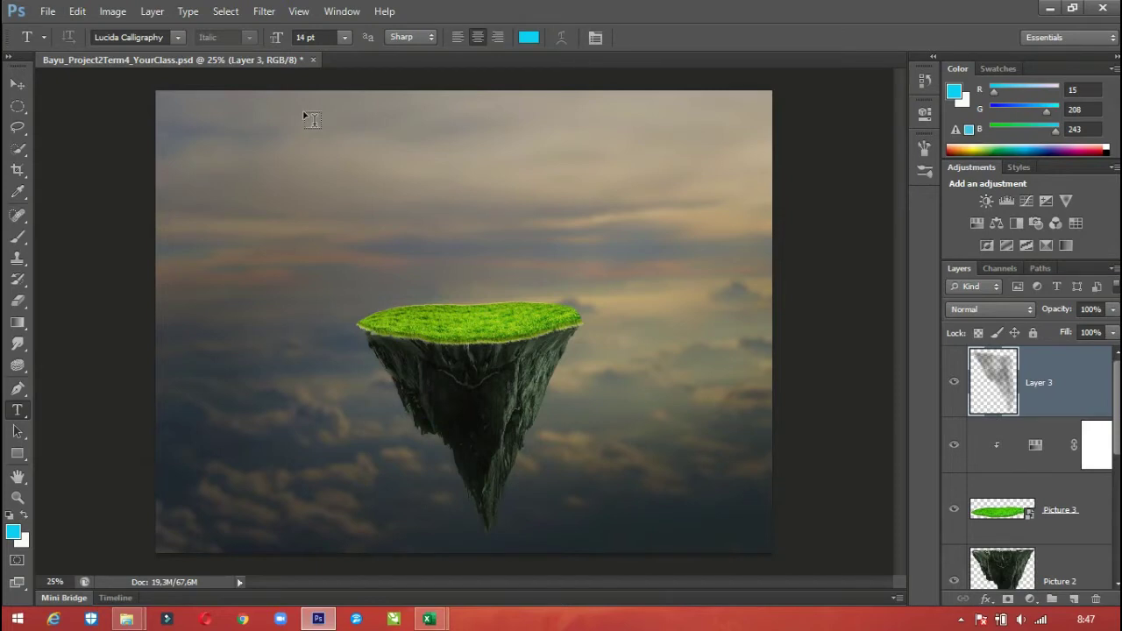
Open the Picture 4 image from the Foto folder.
click(50, 19)
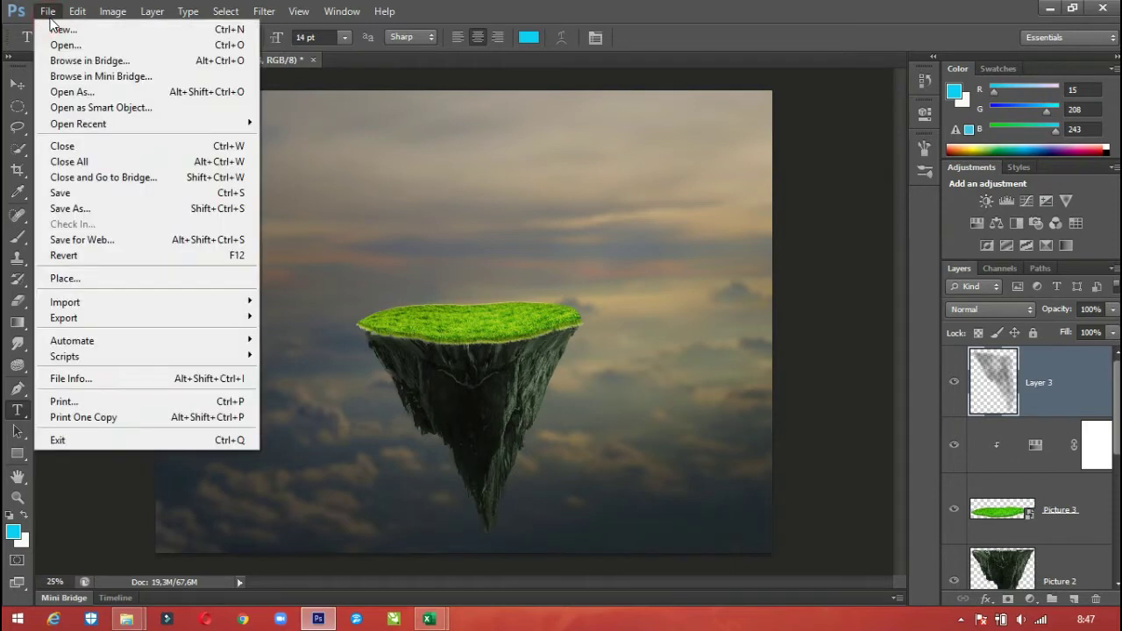
click(60, 50)
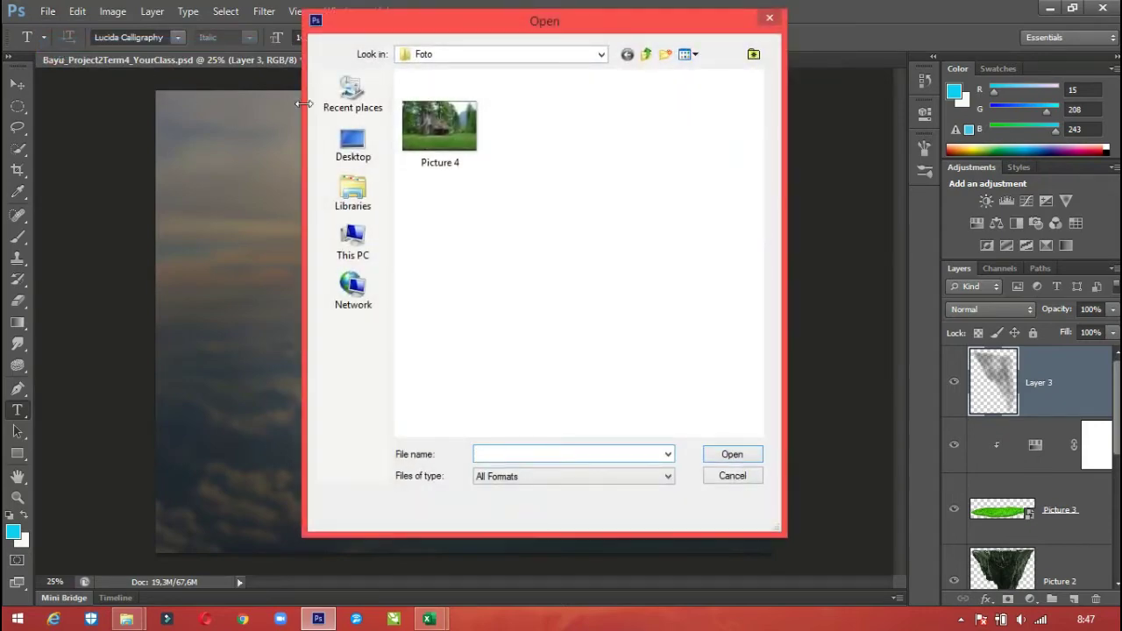
click(443, 128)
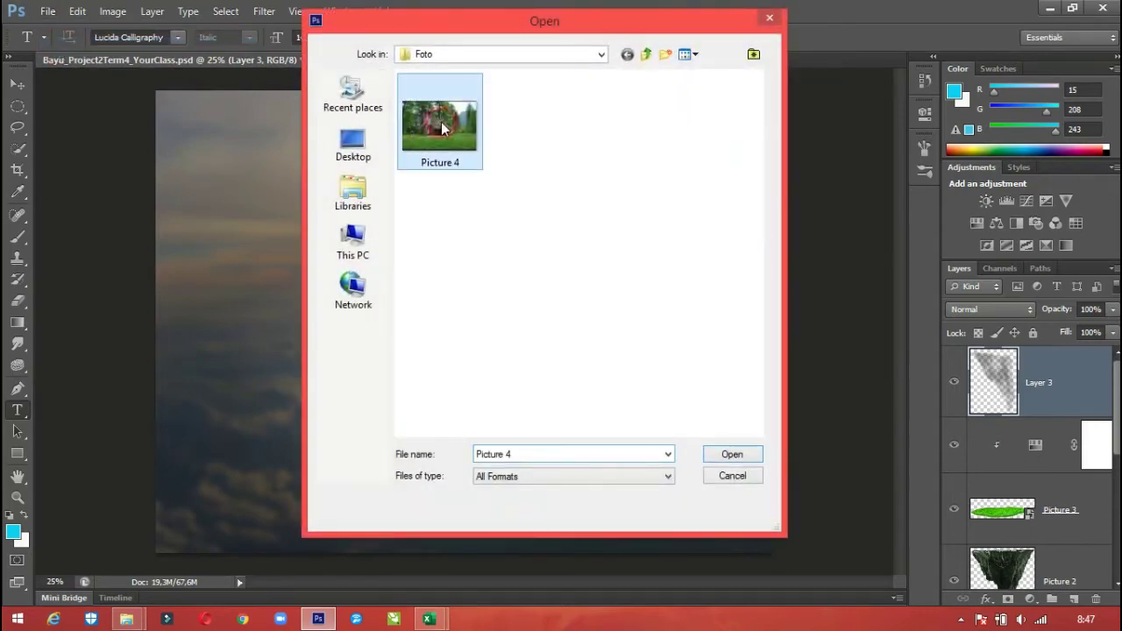
click(730, 457)
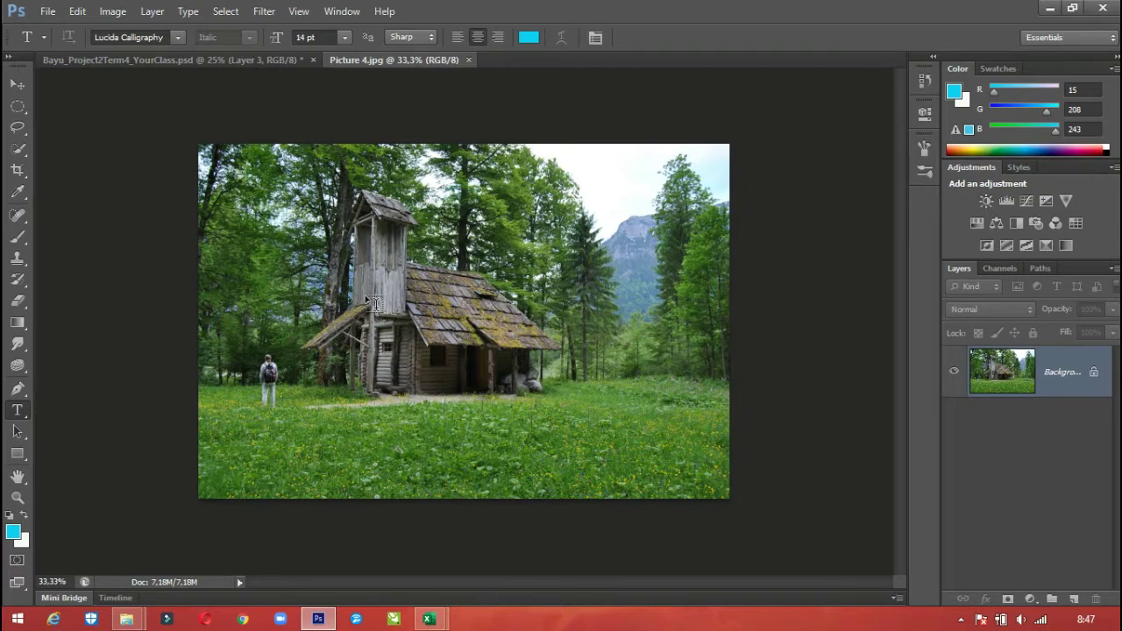
Start a Pen tool path at the cabin's rear log corner and trace it from the grass up to the lean-to beam.
click(19, 497)
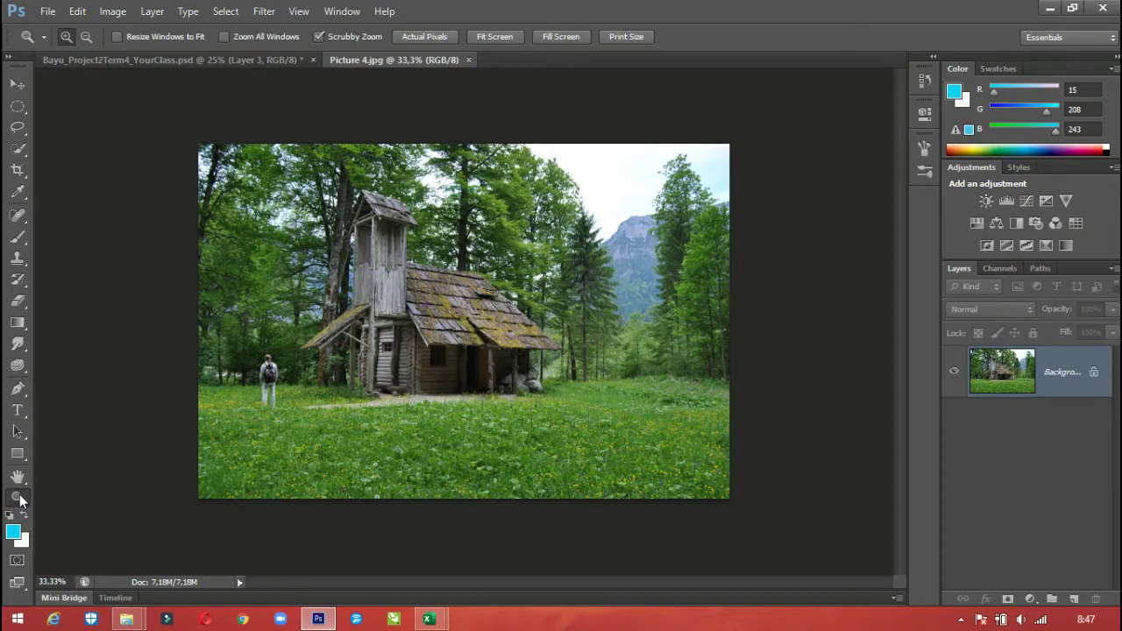
click(433, 320)
click(418, 312)
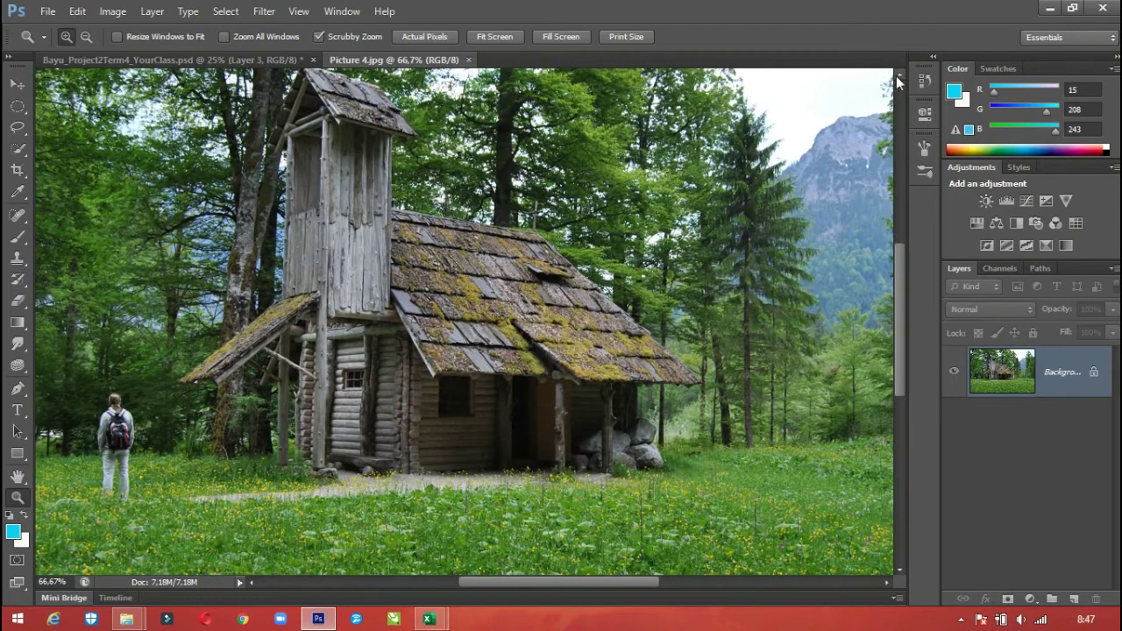
click(897, 78)
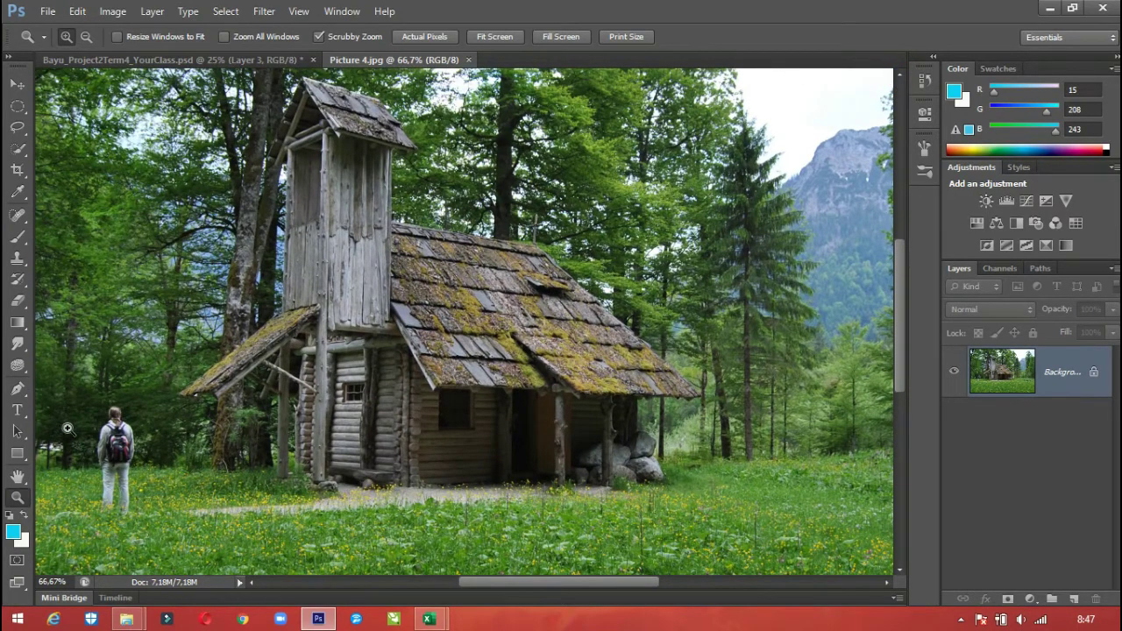
click(19, 395)
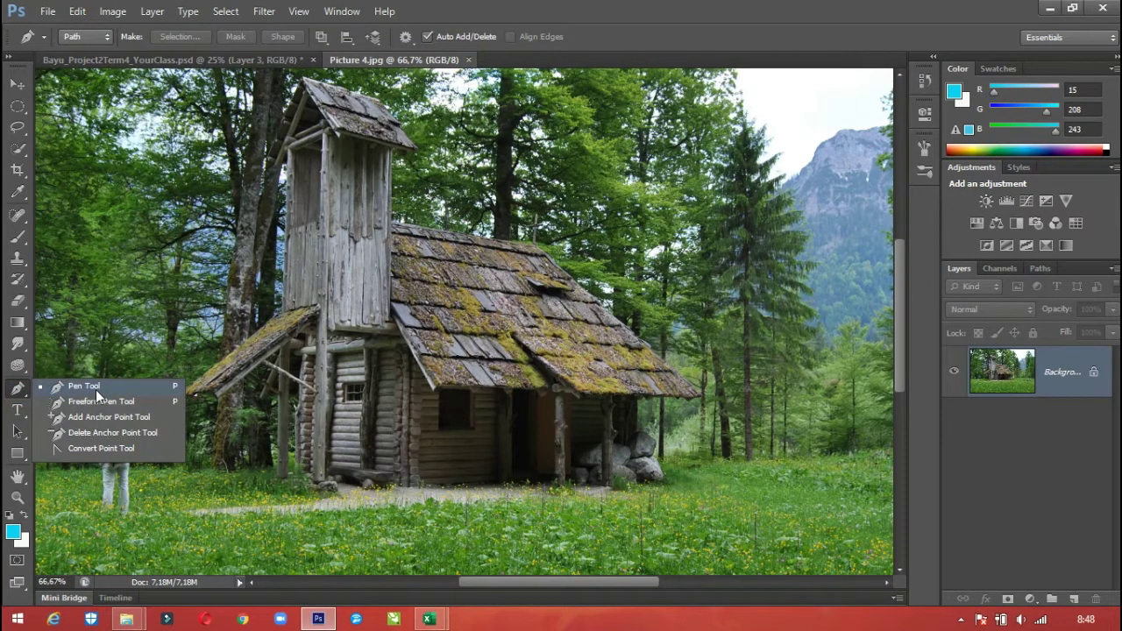
click(95, 391)
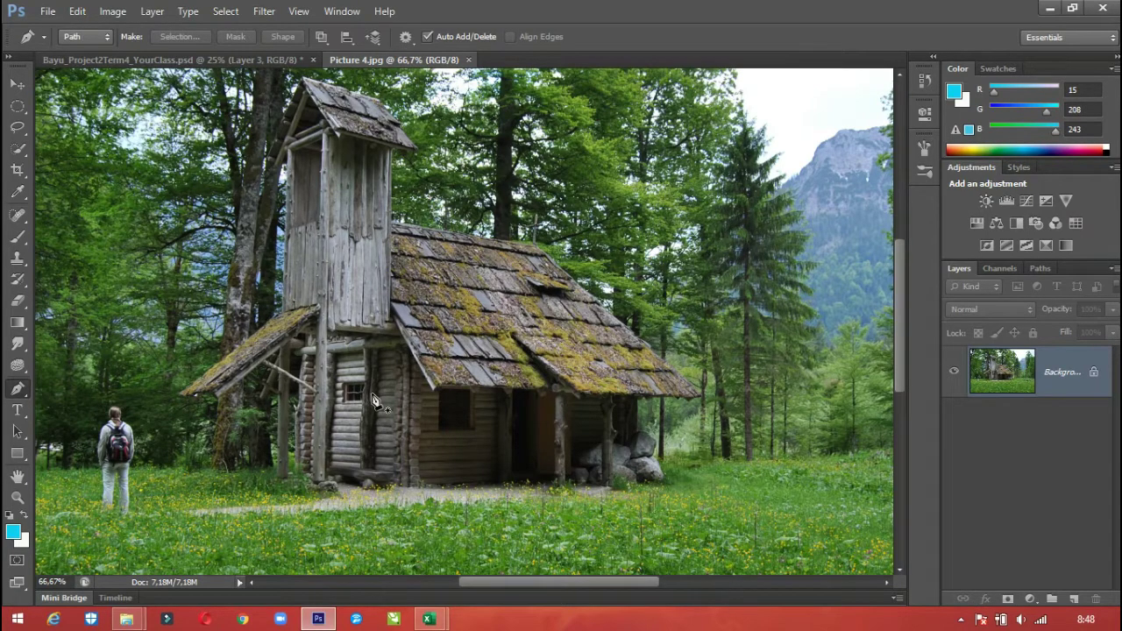
key(z)
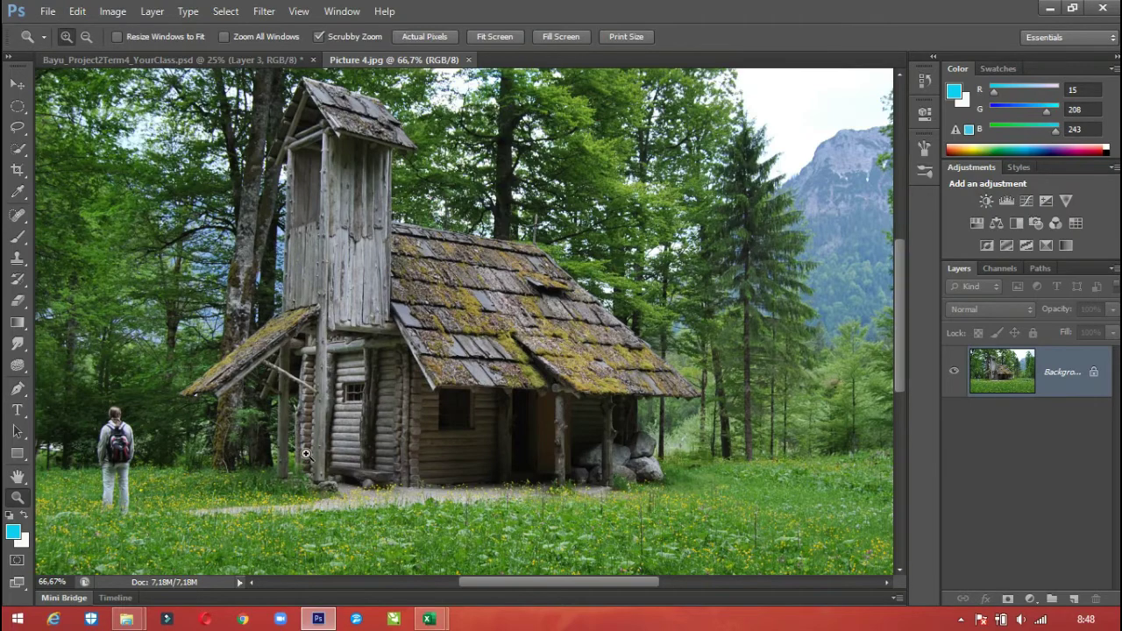
click(306, 453)
click(306, 453)
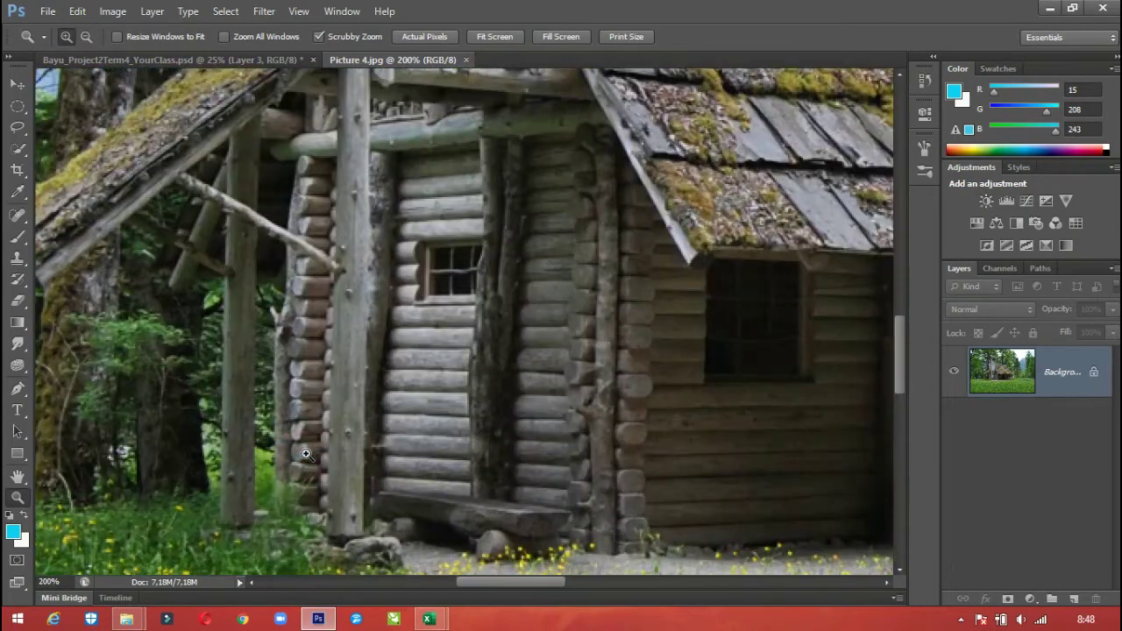
click(17, 388)
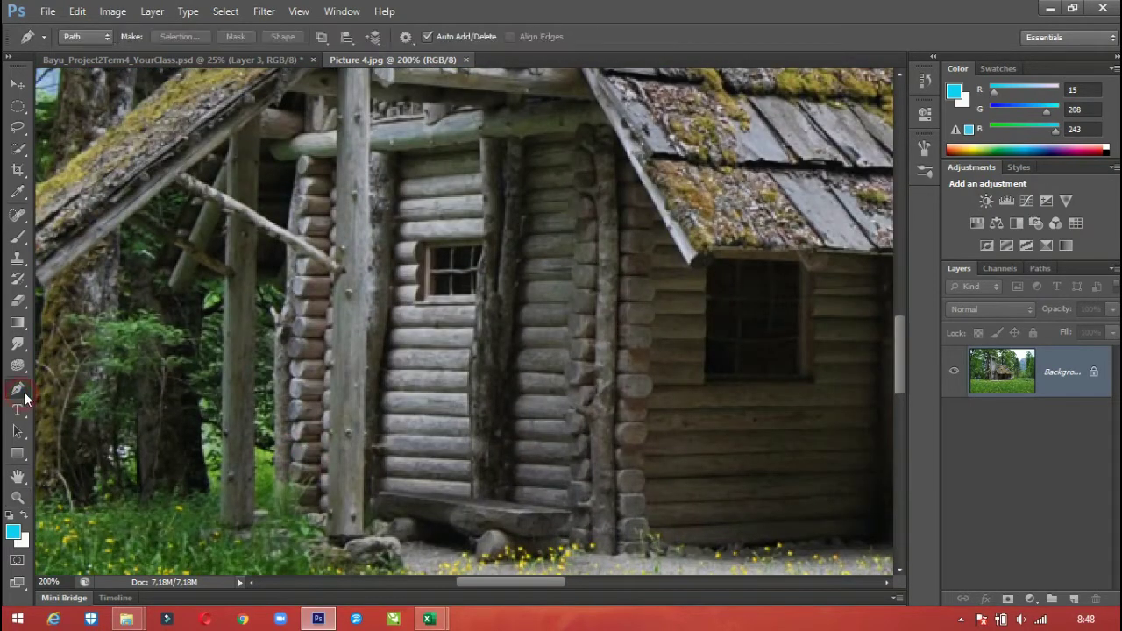
click(280, 510)
click(276, 320)
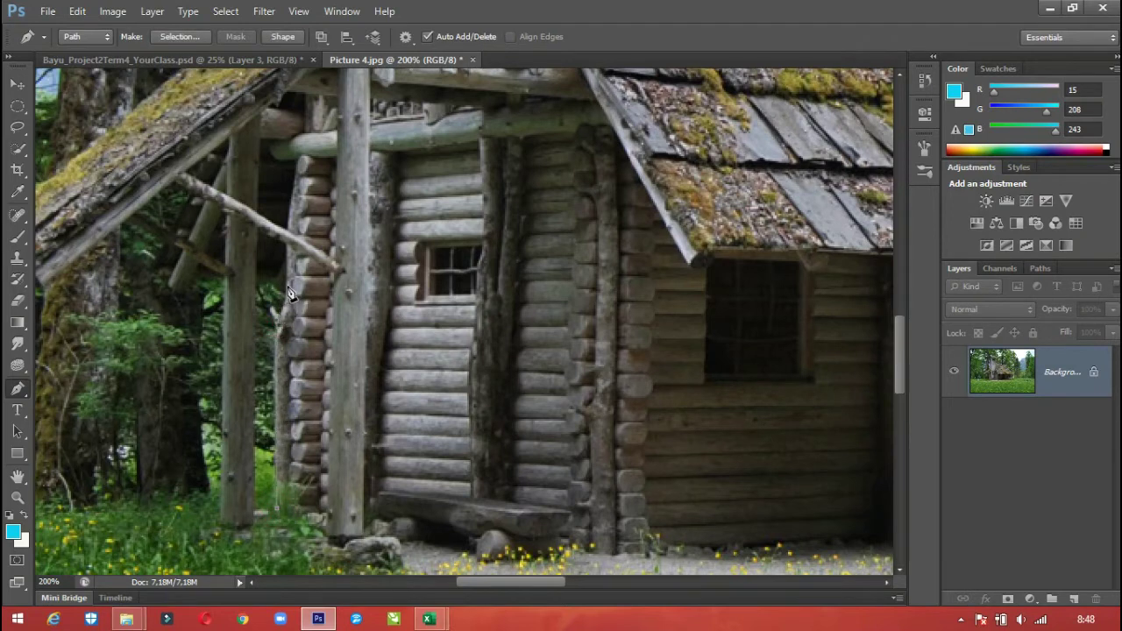
click(286, 305)
click(290, 213)
click(294, 164)
click(289, 140)
Extend the path along the underside of the lean-to roof down to its lower corner.
click(258, 139)
click(201, 162)
click(147, 207)
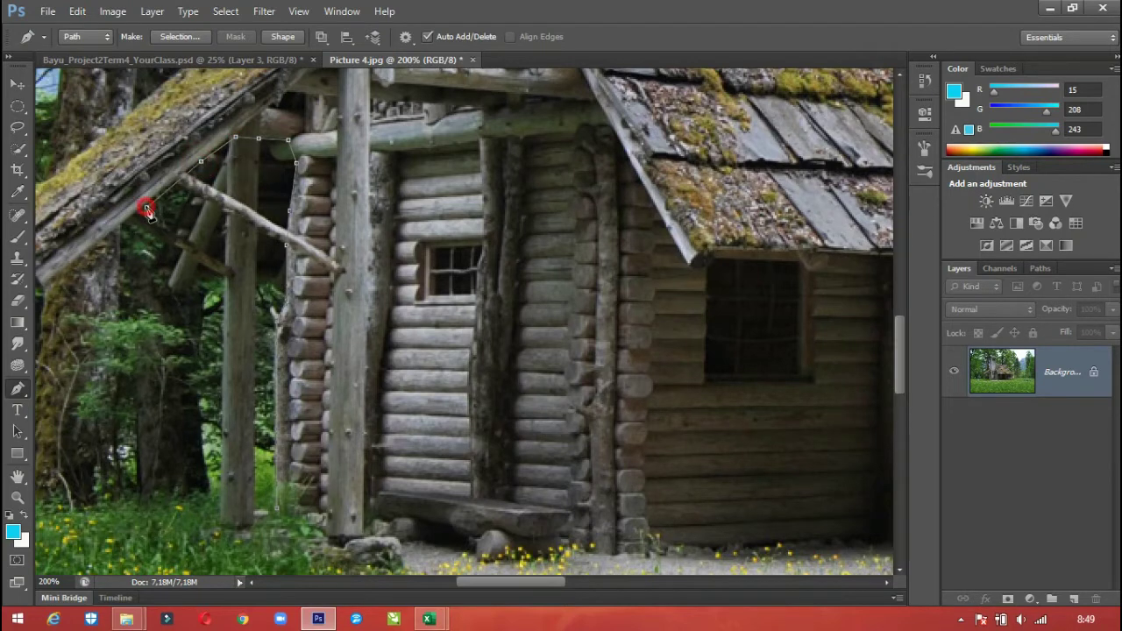
click(98, 248)
click(43, 289)
Continue the path around the low tip of the lean-to roof and onto its mossy upper edge.
click(250, 583)
click(250, 584)
click(250, 583)
click(250, 583)
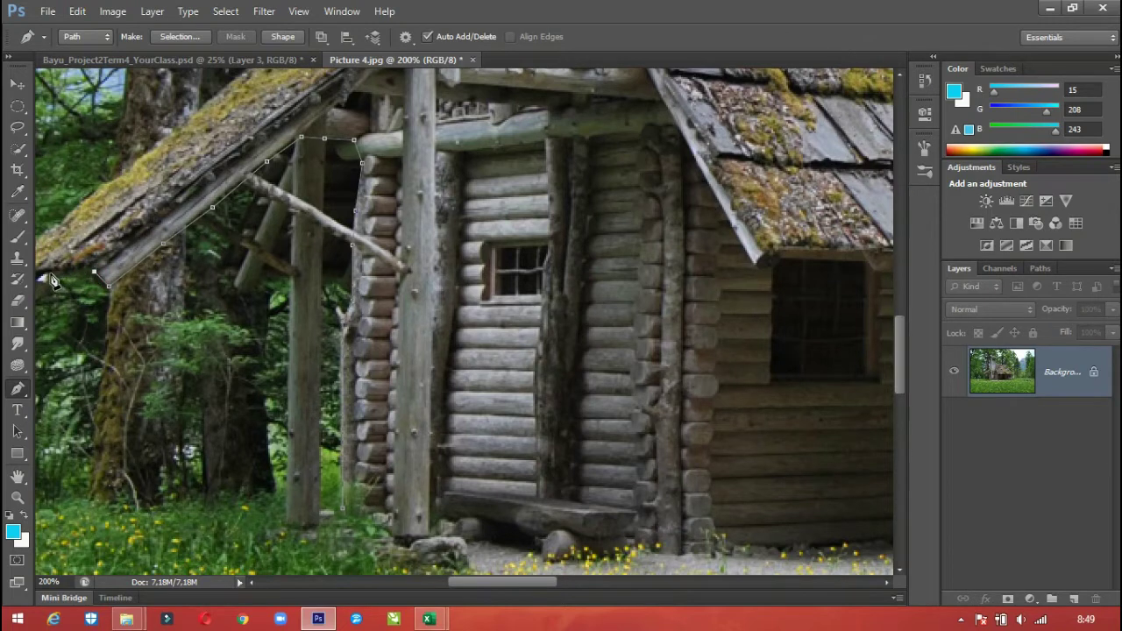
click(51, 272)
click(253, 582)
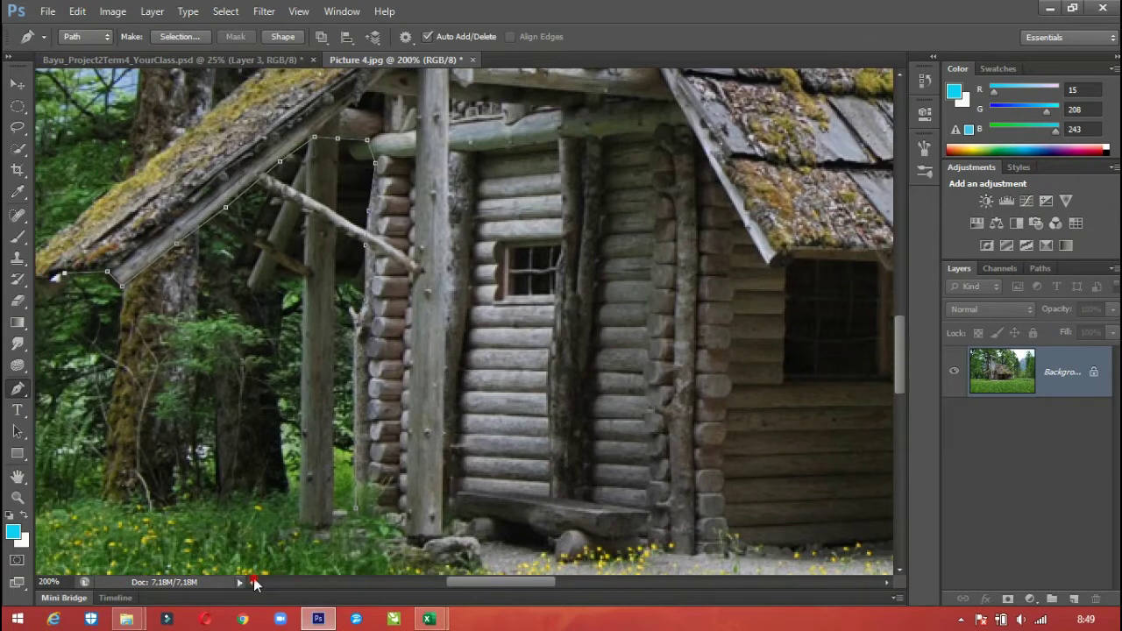
click(253, 582)
click(253, 582)
click(253, 582)
click(254, 582)
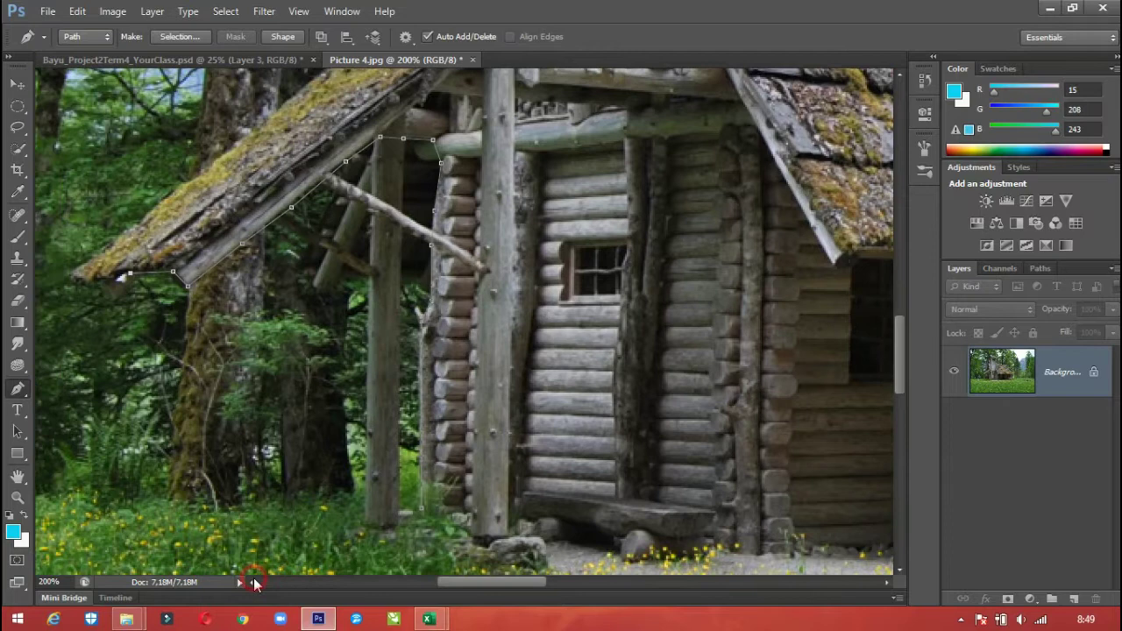
click(70, 281)
drag(70, 280, 63, 279)
click(74, 284)
mouse_move(82, 266)
mouse_down()
mouse_move(100, 255)
mouse_move(80, 271)
mouse_up()
Extend the path up the mossy edge of the lean-to roof to the tower wall.
scroll(896, 80, up, 2)
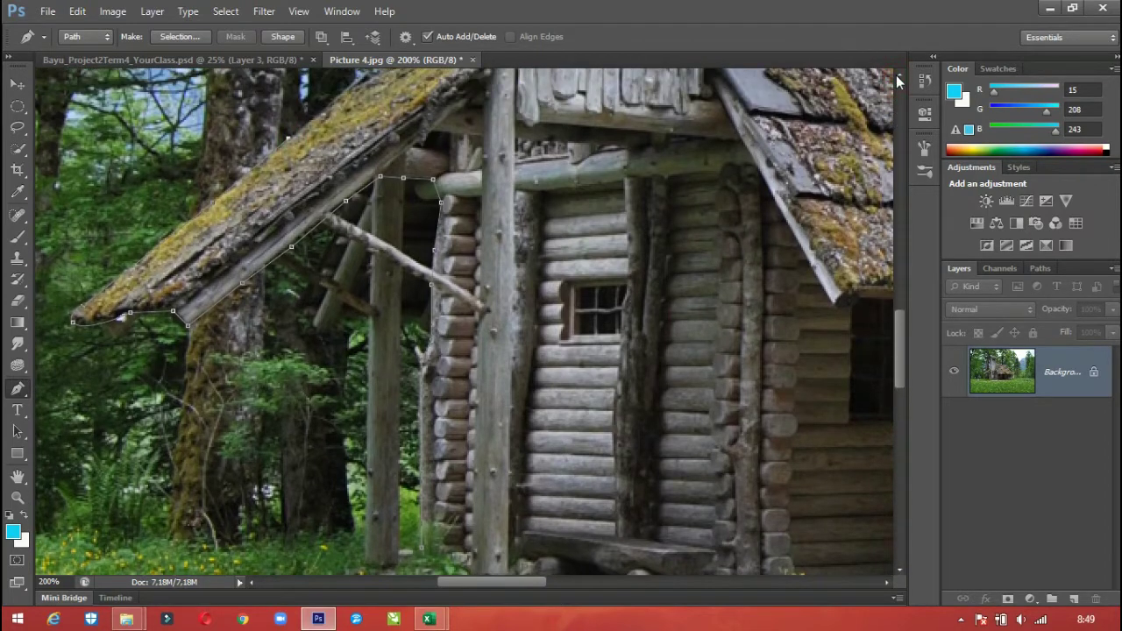
click(897, 76)
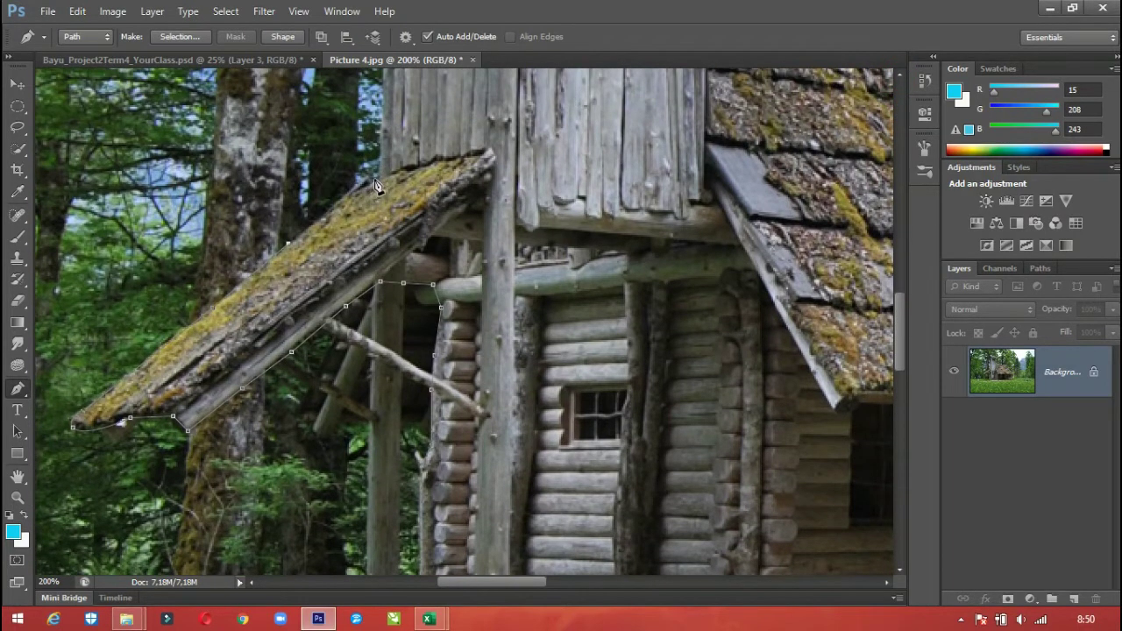
click(376, 179)
Trace the tower's left wall up to its beams and around the left eave of the tower roof.
click(898, 78)
click(898, 78)
click(898, 78)
click(899, 78)
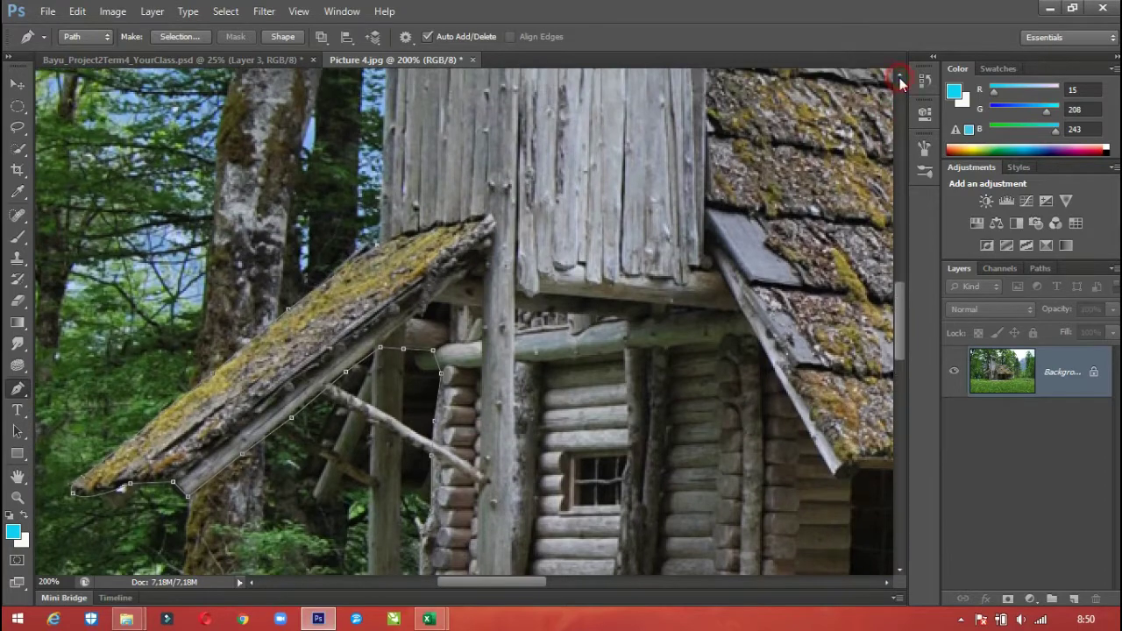
drag(897, 304, 893, 253)
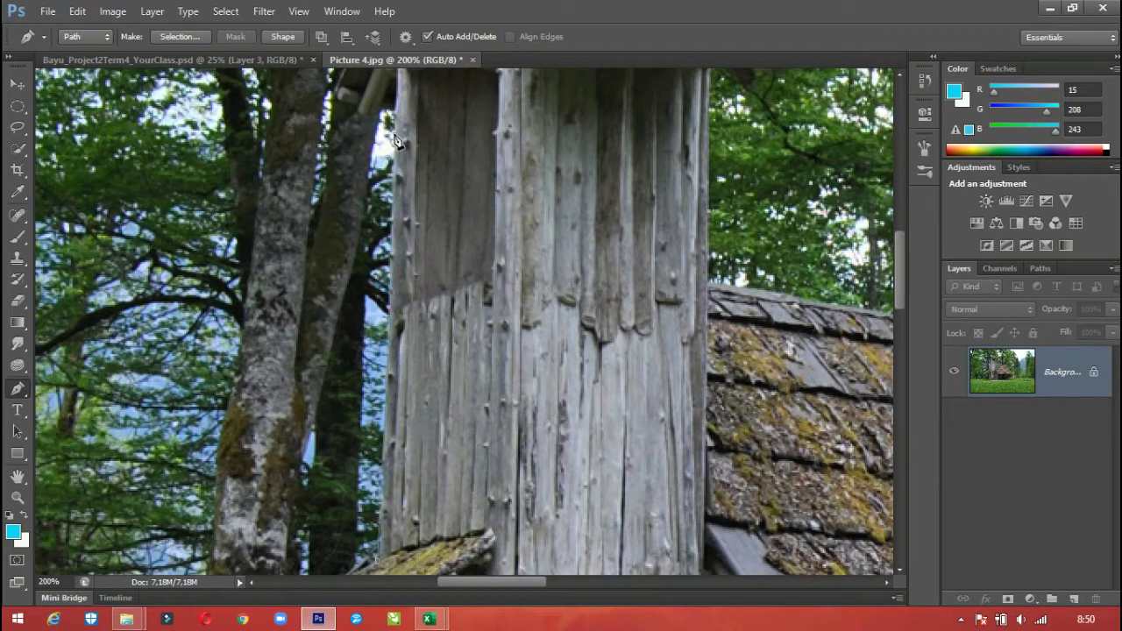
click(899, 72)
click(899, 72)
click(899, 71)
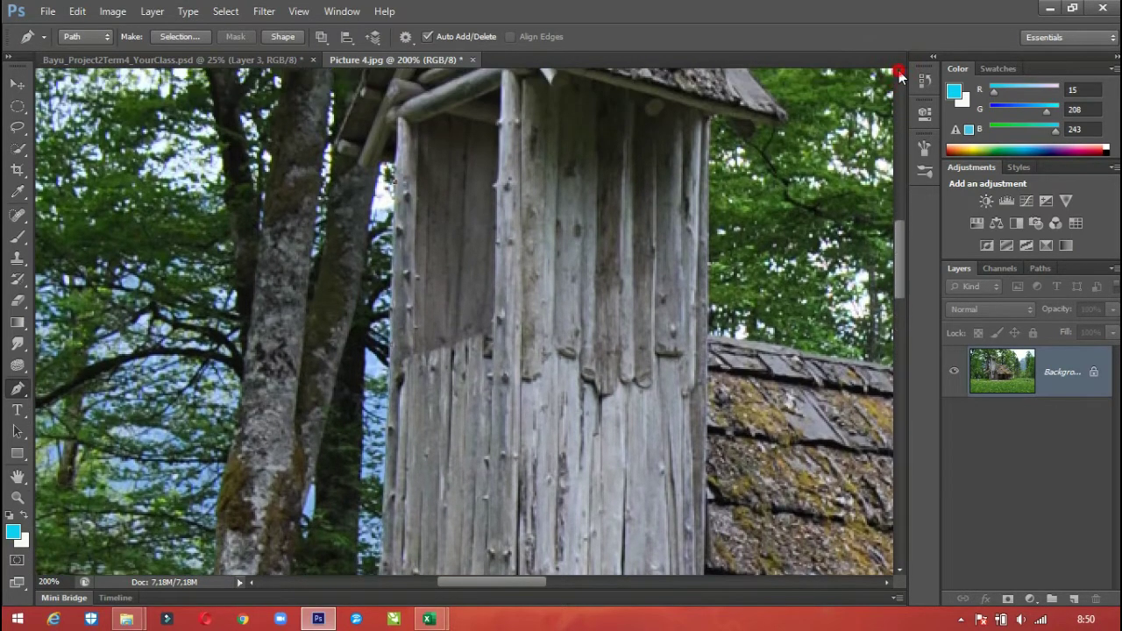
click(899, 72)
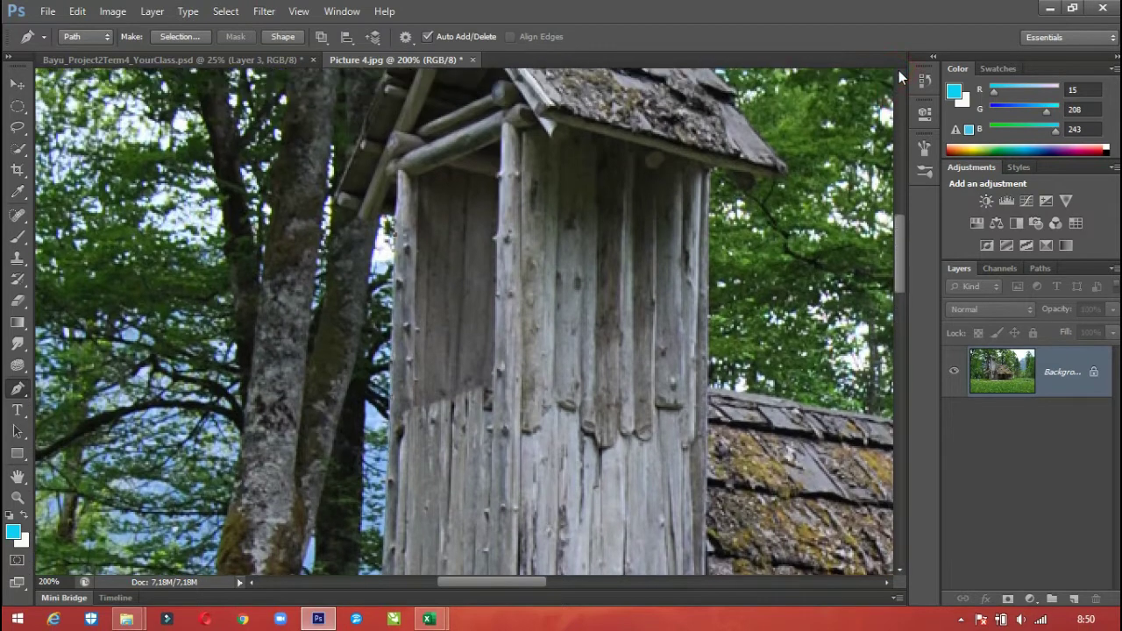
click(395, 182)
click(389, 181)
drag(375, 223, 332, 203)
Outline the tower roof over its peak to the right eave and back under to the tower's right wall.
click(898, 77)
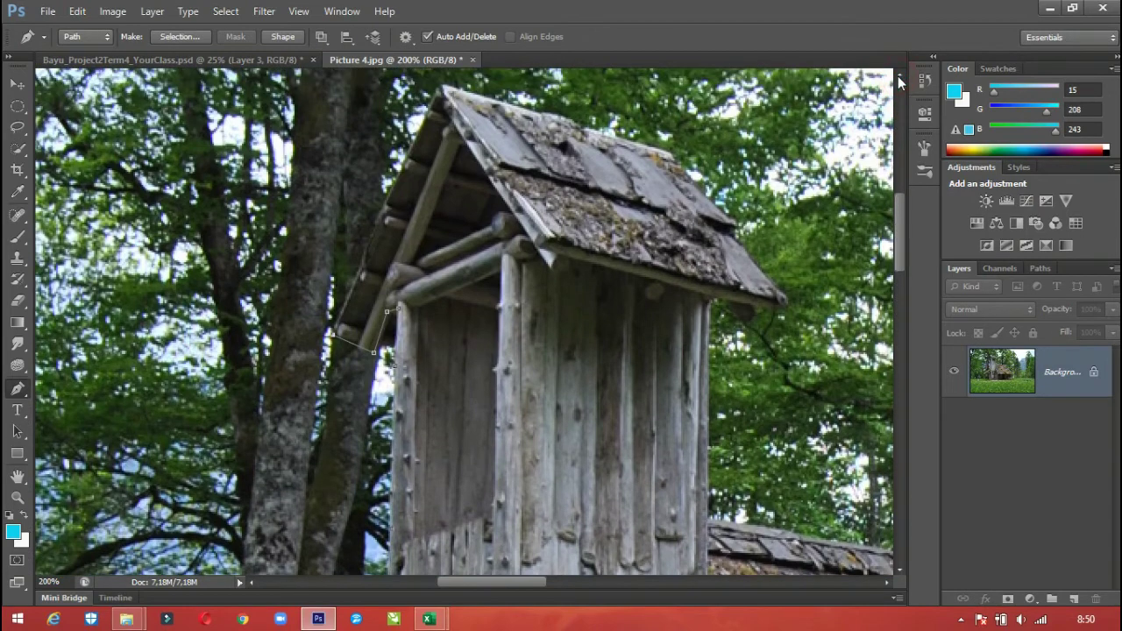
click(441, 90)
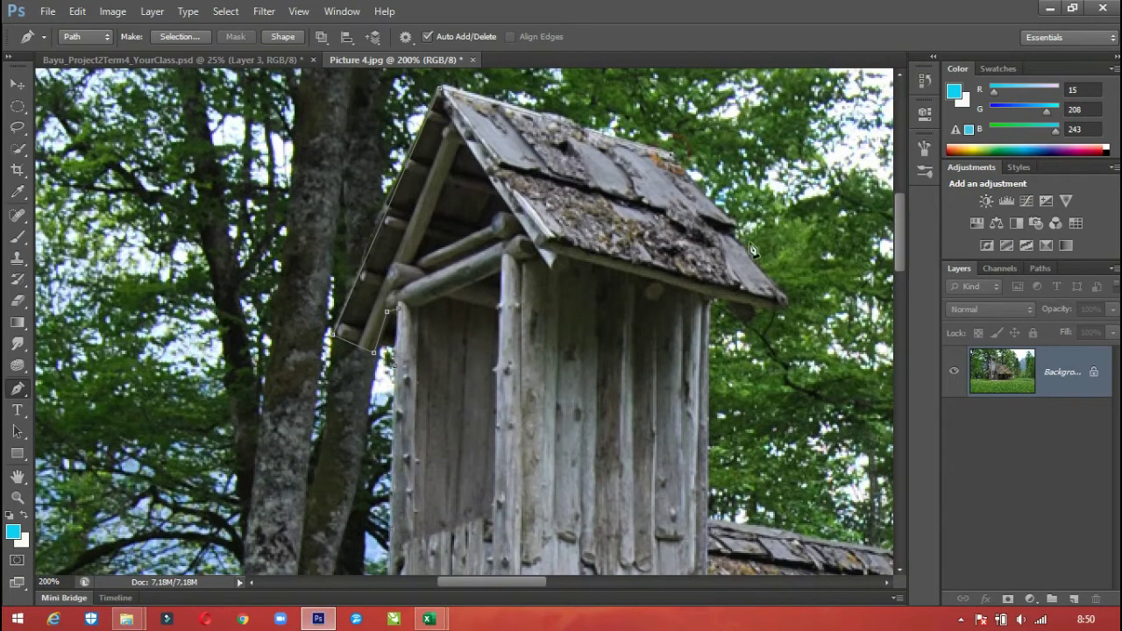
click(786, 303)
click(756, 308)
click(720, 301)
click(711, 325)
drag(710, 324, 712, 358)
Continue the path down the tower's right side and along the main roof's ridge toward the wooden cross.
drag(543, 585, 589, 585)
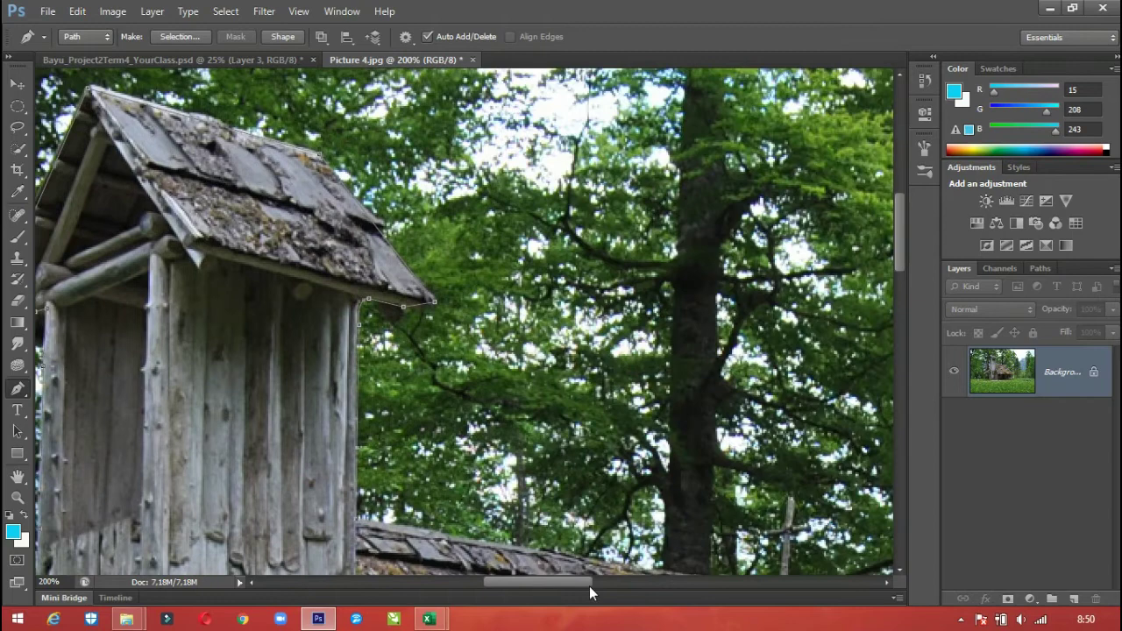
click(899, 568)
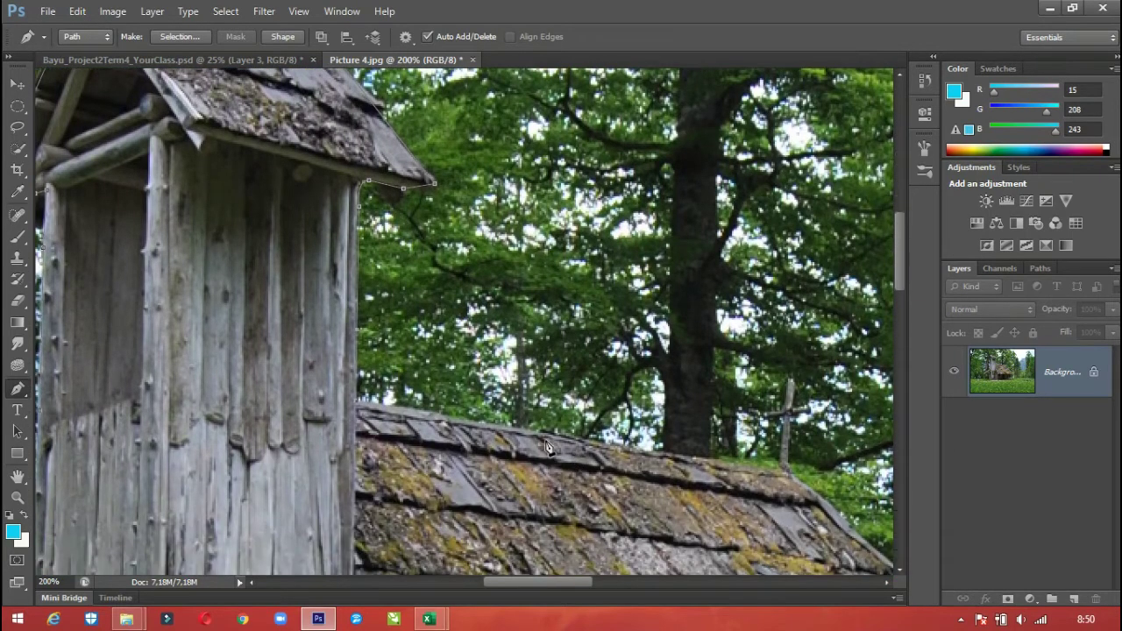
click(680, 457)
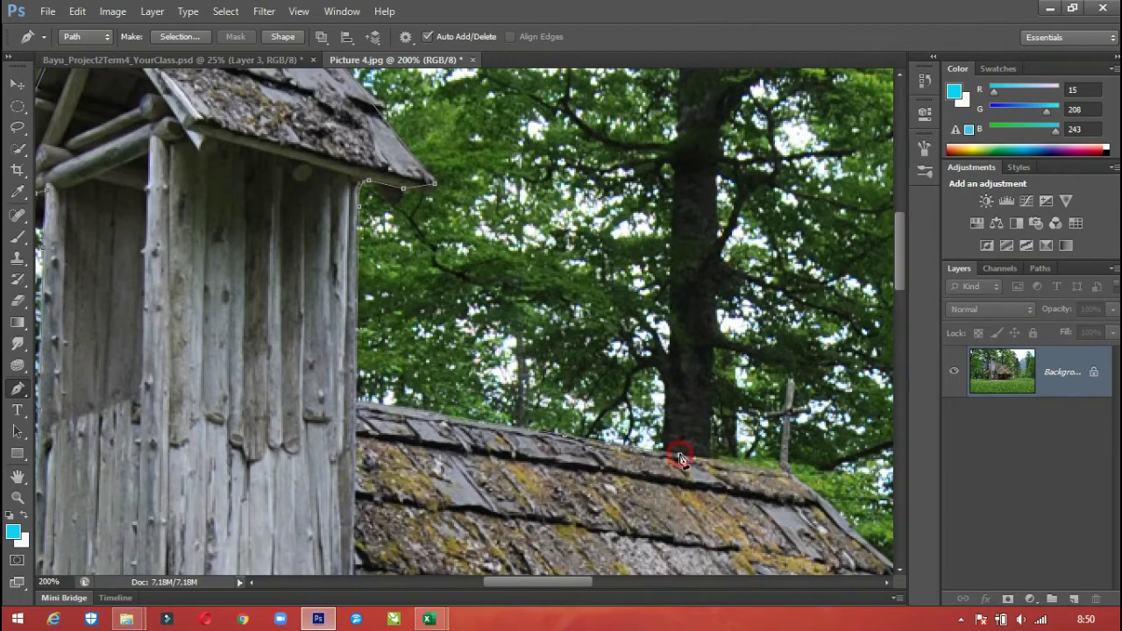
click(759, 460)
Trace the main roof's sloping right edge down to the tip of its eave.
drag(901, 281, 904, 310)
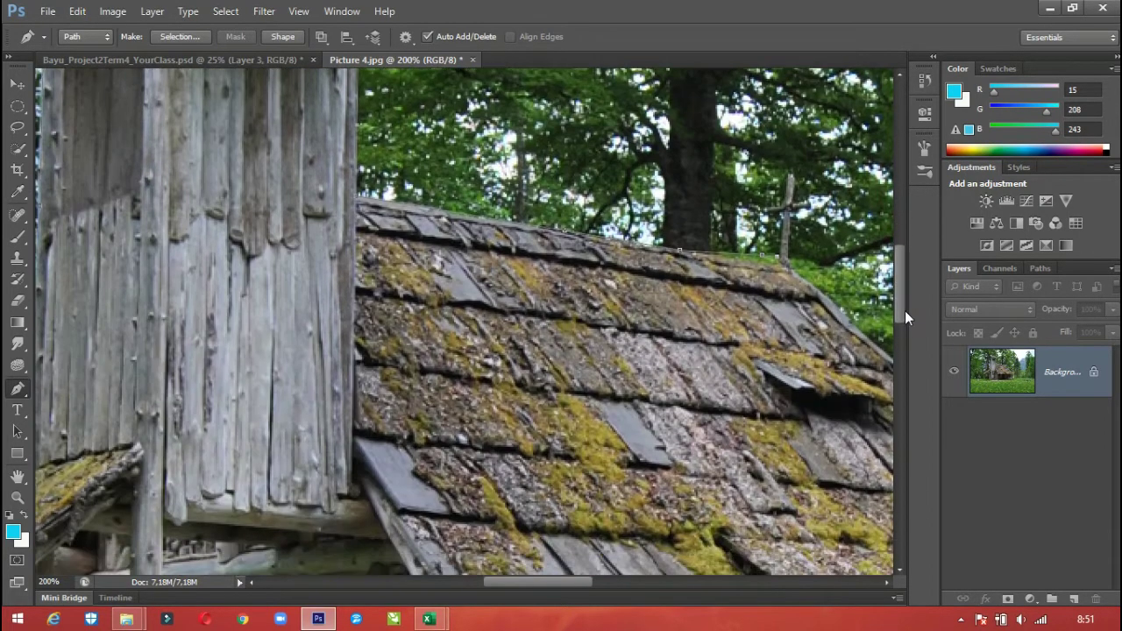
drag(580, 585, 621, 586)
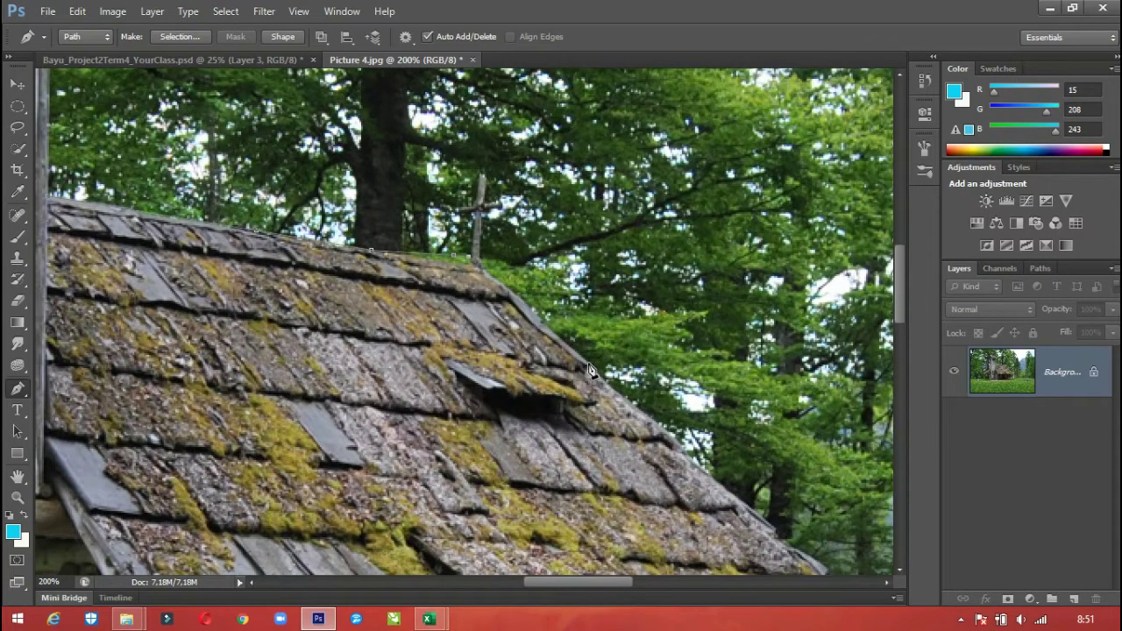
click(724, 488)
click(900, 570)
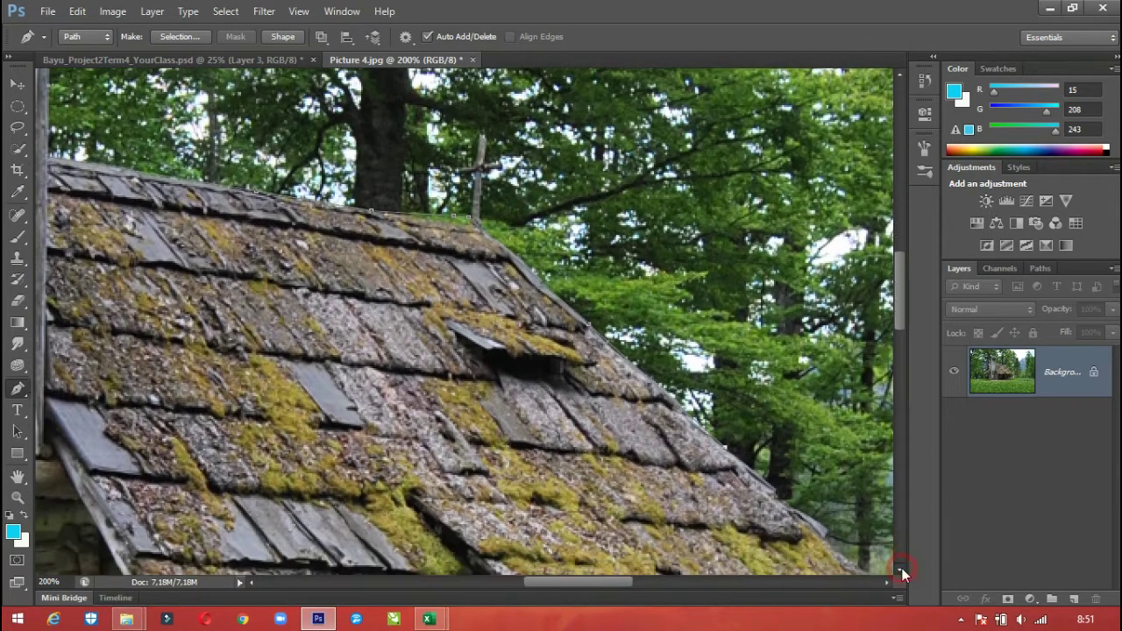
drag(902, 569, 902, 569)
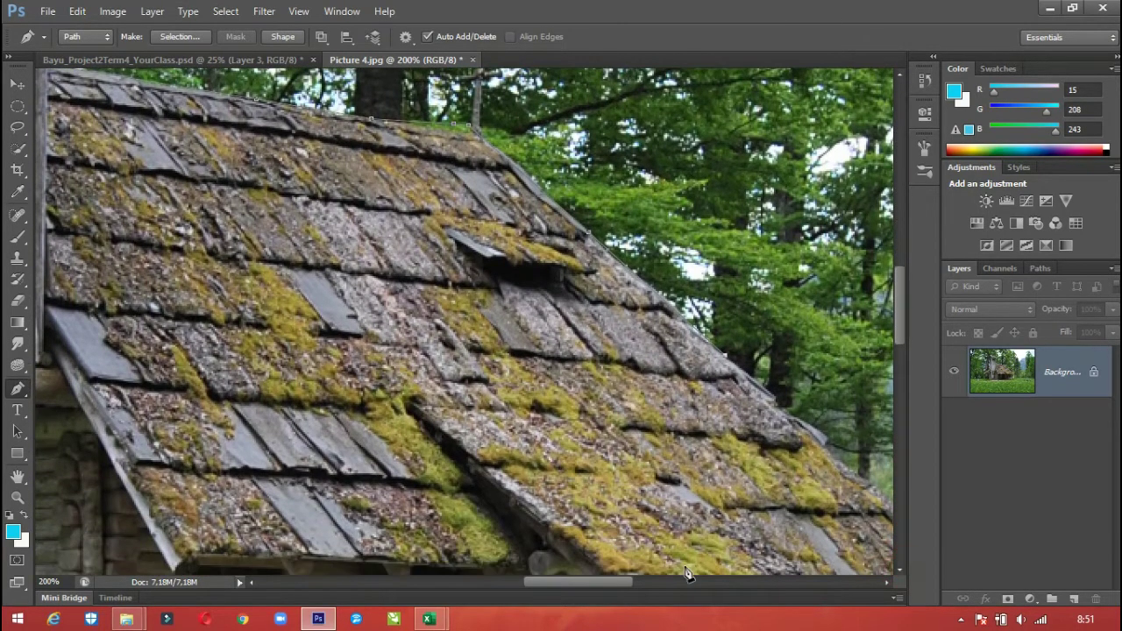
drag(611, 582, 639, 586)
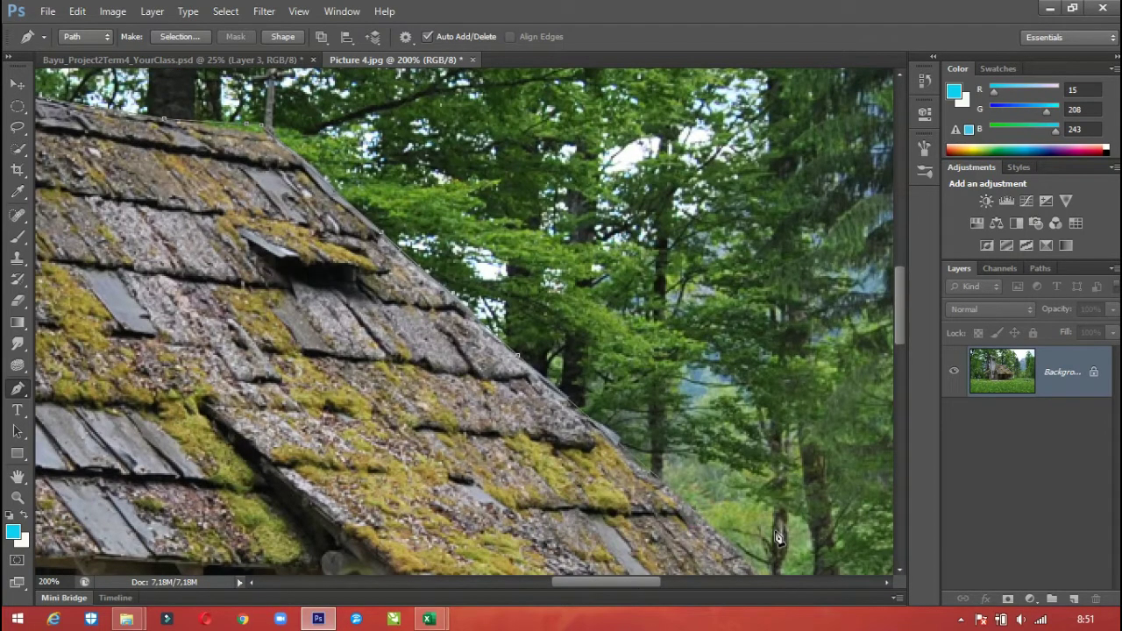
scroll(905, 573, down, 5)
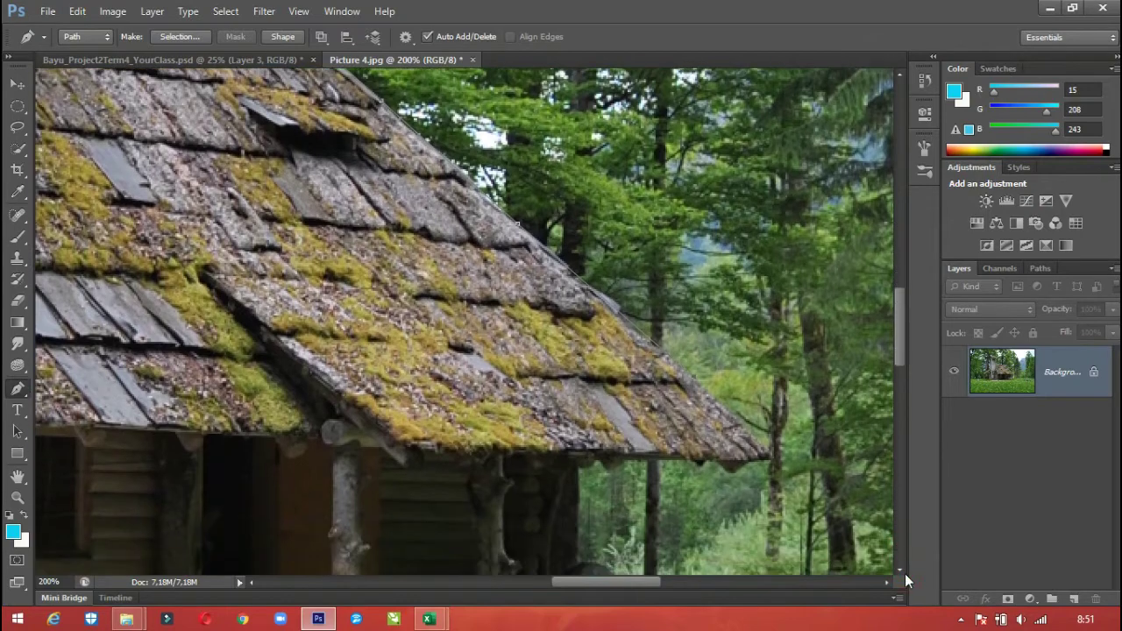
click(772, 455)
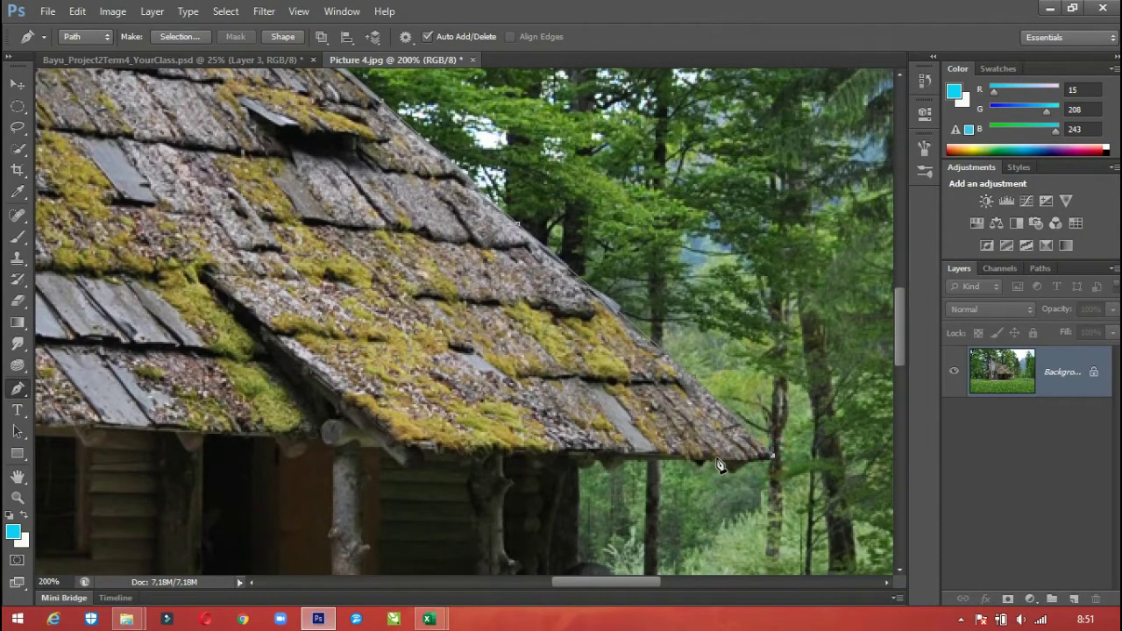
Trace the underside of the main roof's right eave back to the cabin wall and down the wall's right edge to the rocks.
click(671, 457)
click(589, 457)
click(577, 457)
click(579, 562)
drag(901, 351, 903, 394)
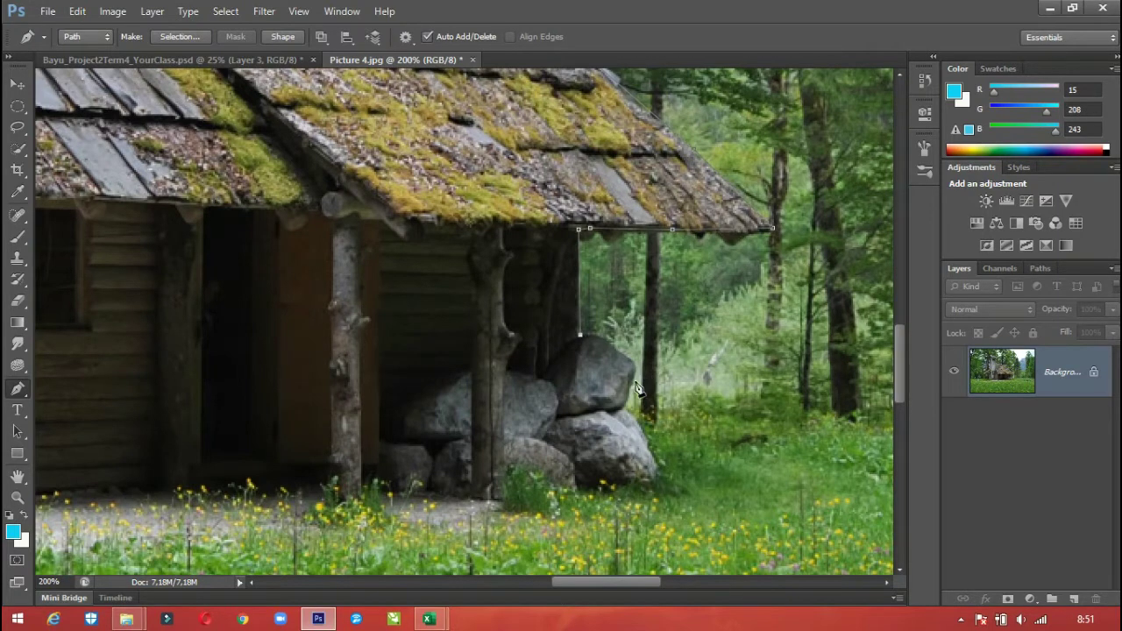
Continue the path around the outer side of the rock pile to the grass at its base.
click(626, 410)
drag(616, 411, 590, 478)
click(626, 408)
drag(656, 483, 642, 515)
drag(901, 382, 902, 412)
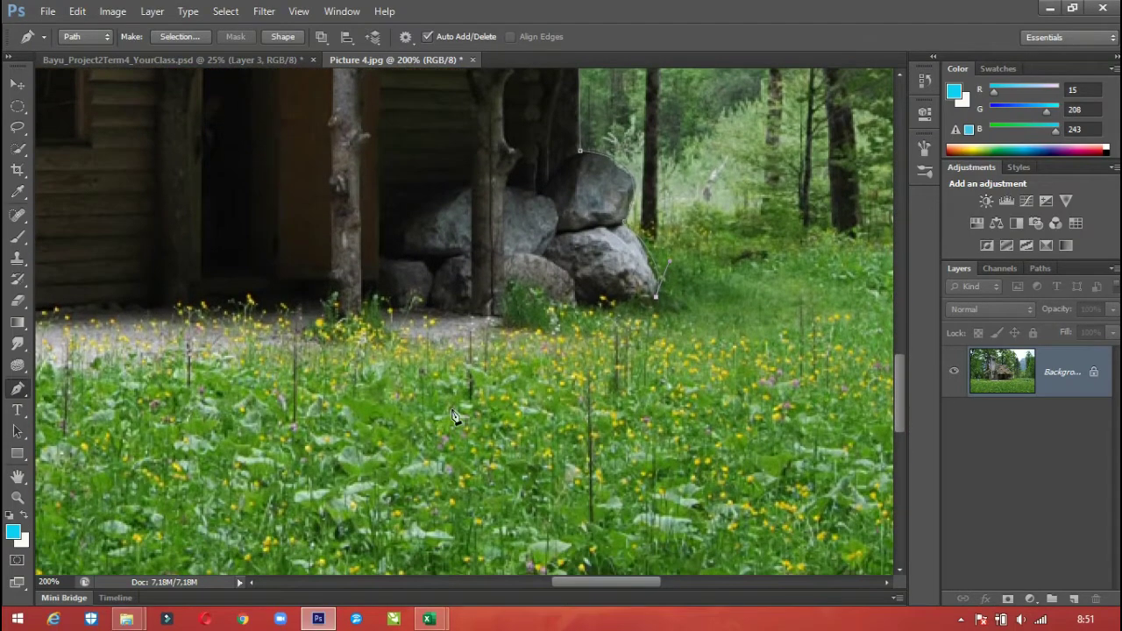
Run the path in a loose curve through the grass below the cabin, from the rocks to just outside the left porch post.
drag(578, 581, 554, 584)
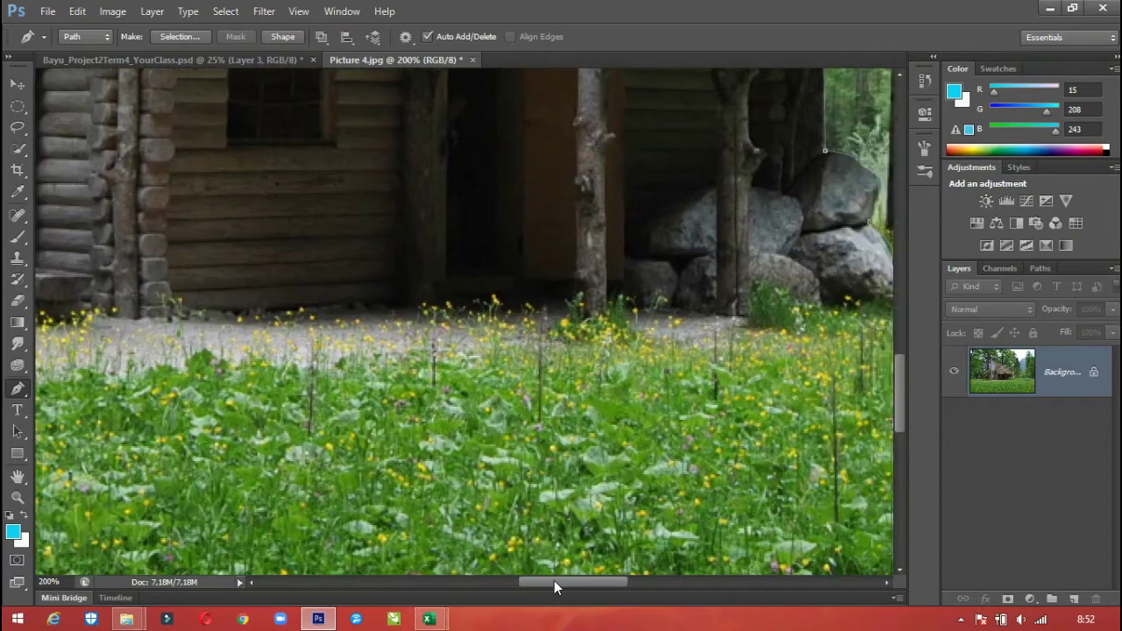
key(z)
alt+click(549, 366)
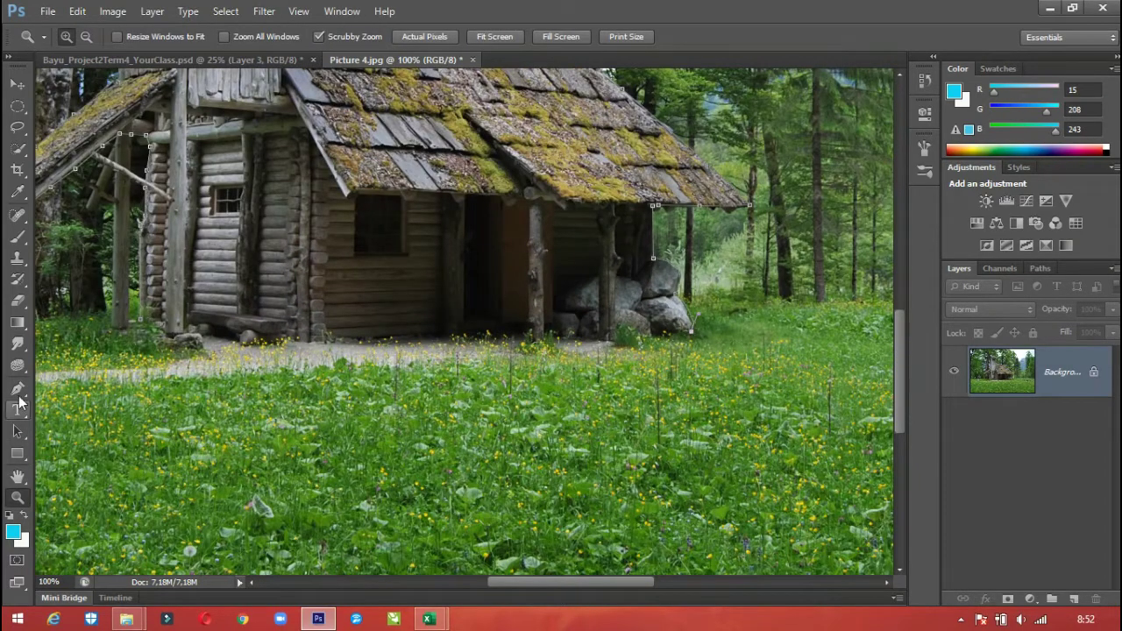
click(18, 388)
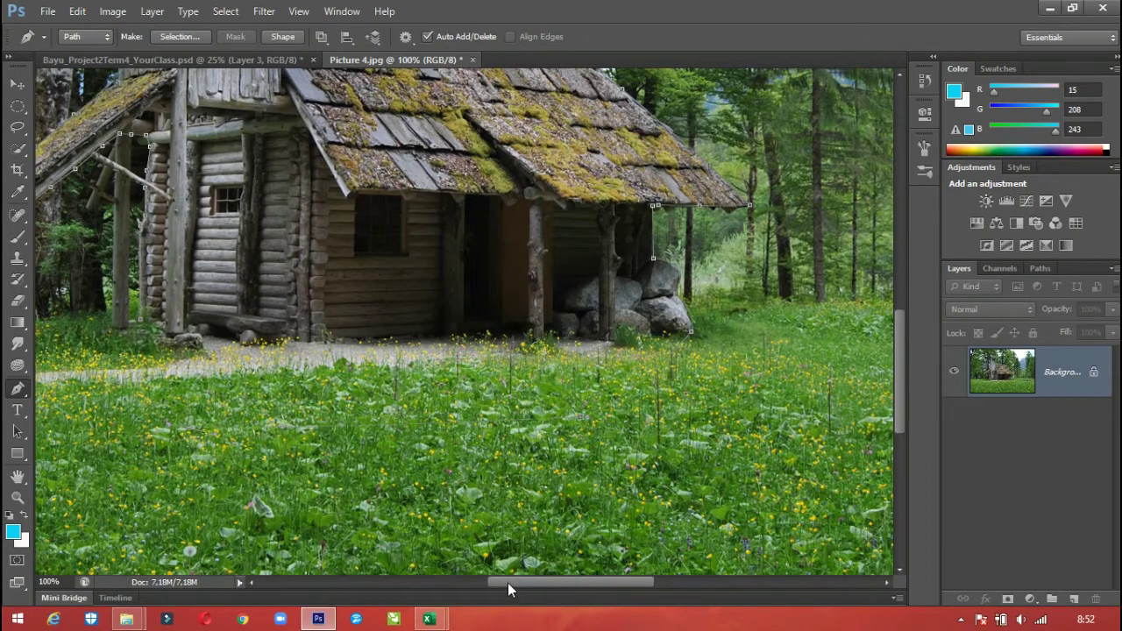
drag(507, 585, 443, 580)
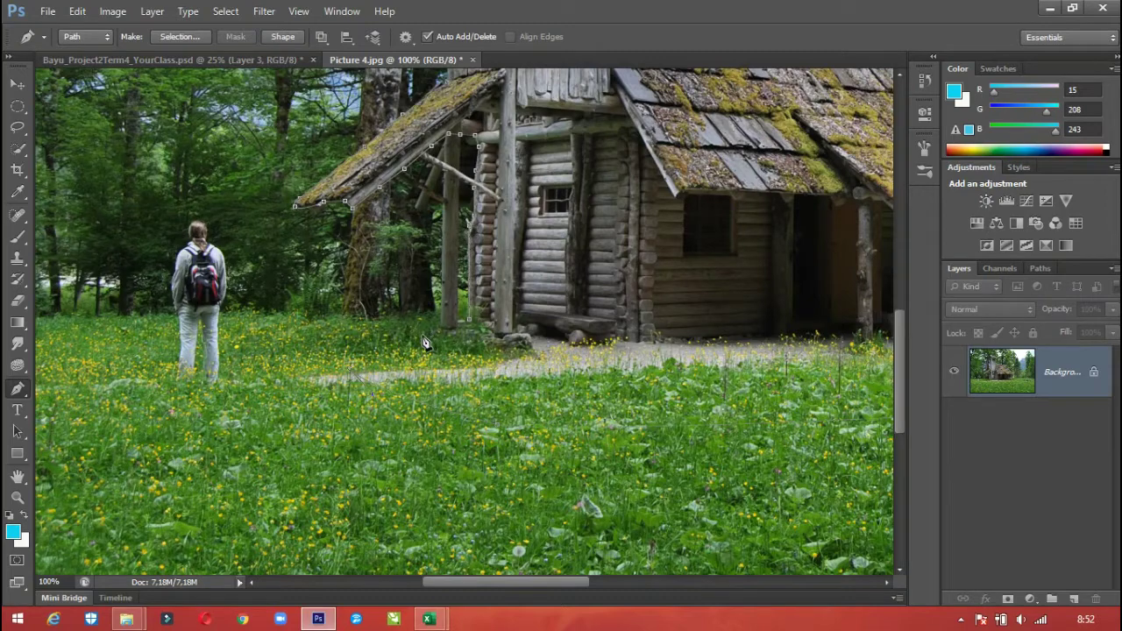
drag(423, 336, 441, 334)
Outline the left porch post up to the diagonal brace and back down, closing the path at the base of the log wall.
key(z)
click(452, 331)
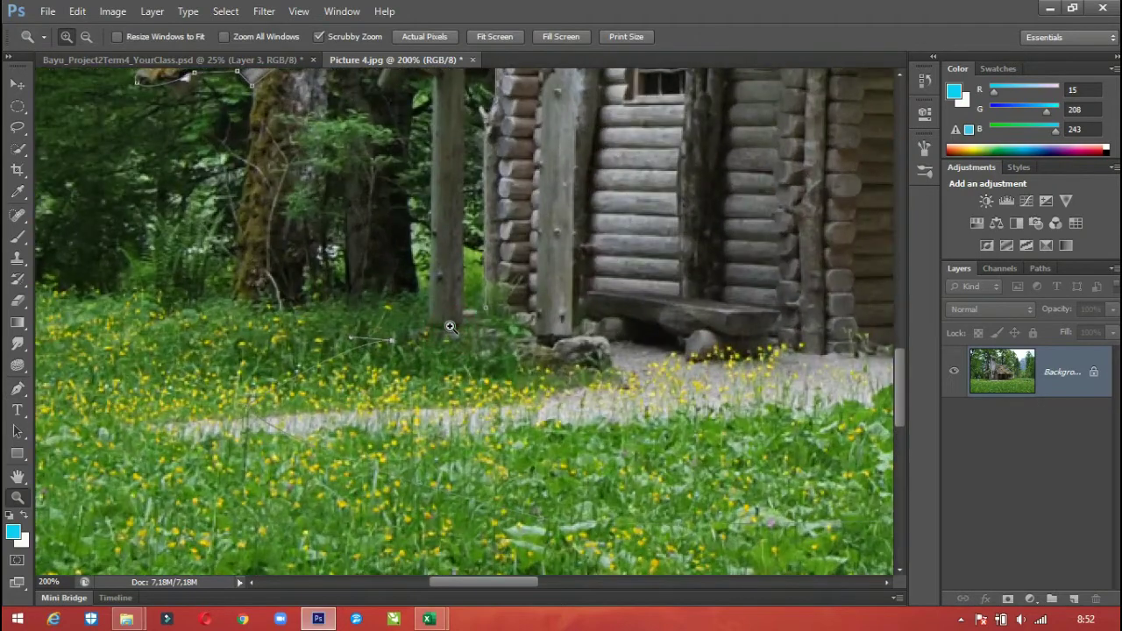
click(18, 388)
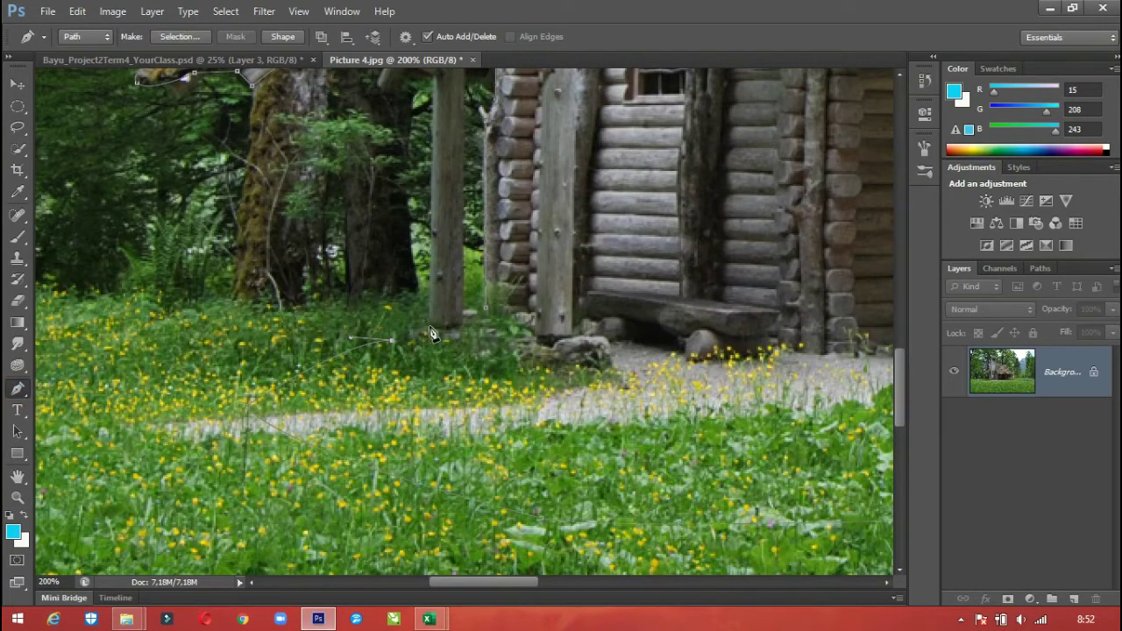
click(430, 326)
click(432, 130)
drag(892, 369, 897, 338)
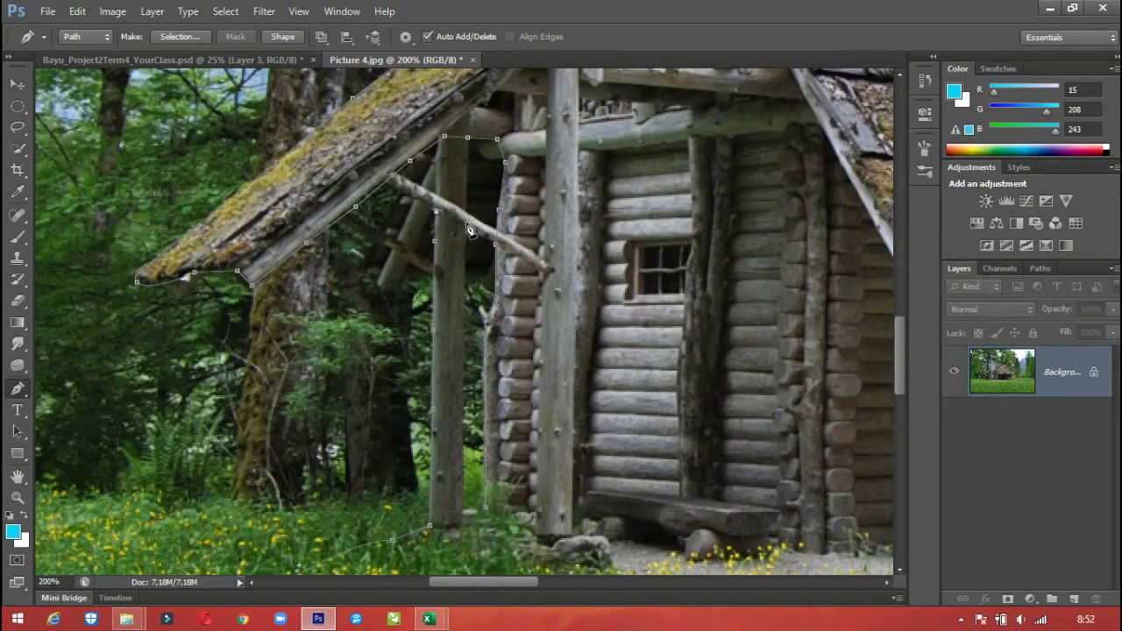
click(465, 525)
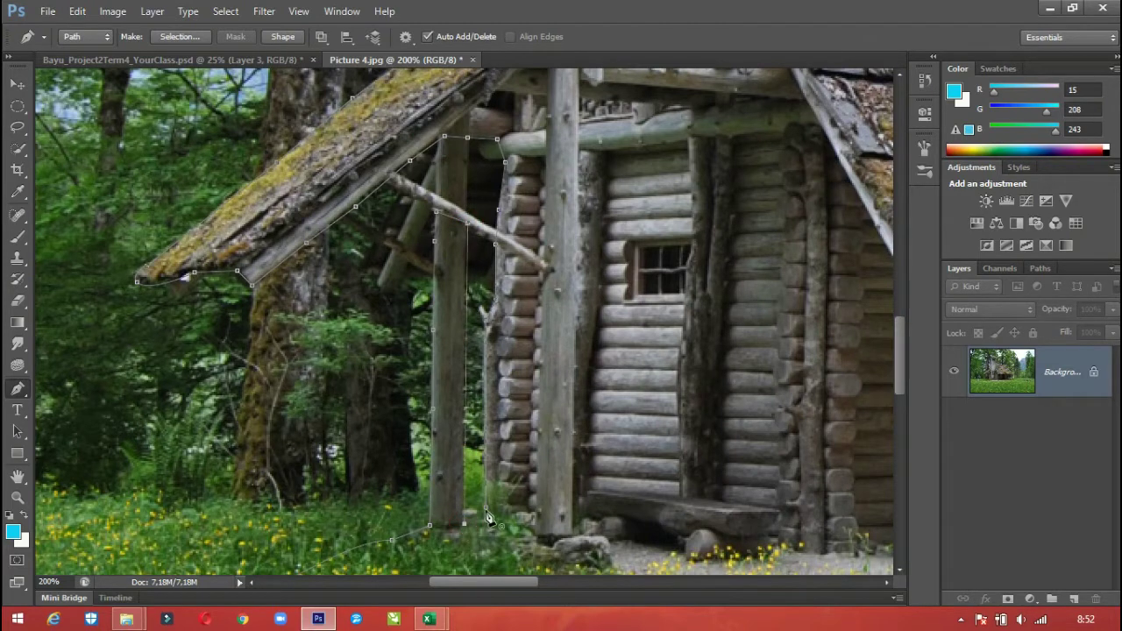
click(485, 511)
Examine the whole traced cabin in the photo at 50% zoom.
key(z)
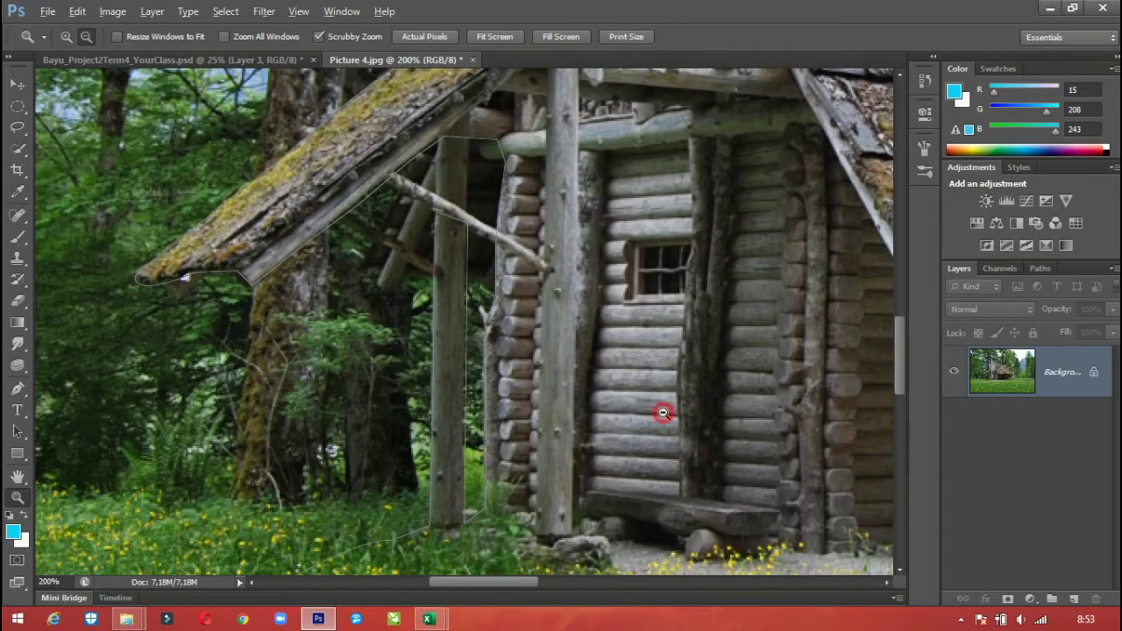
alt+click(663, 413)
alt+click(691, 404)
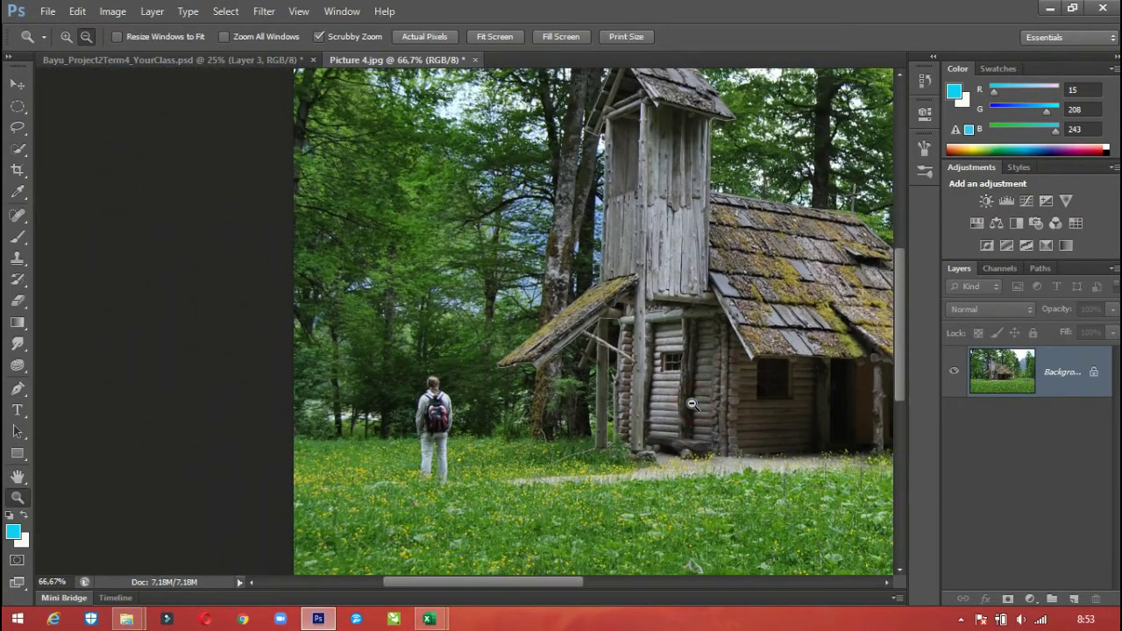
alt+click(691, 404)
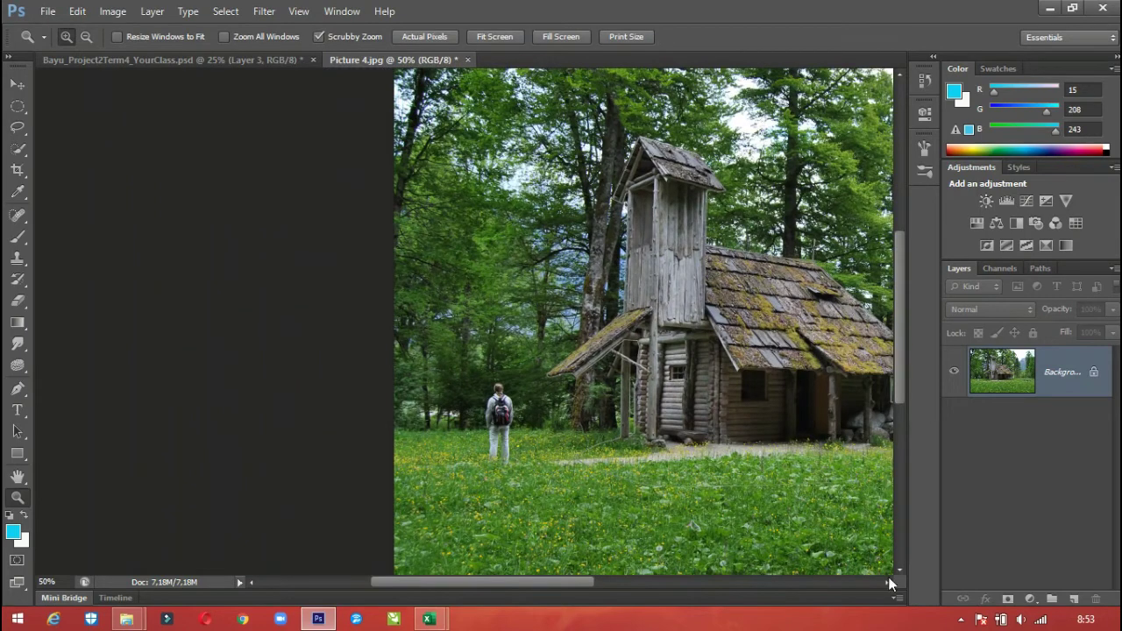
click(887, 582)
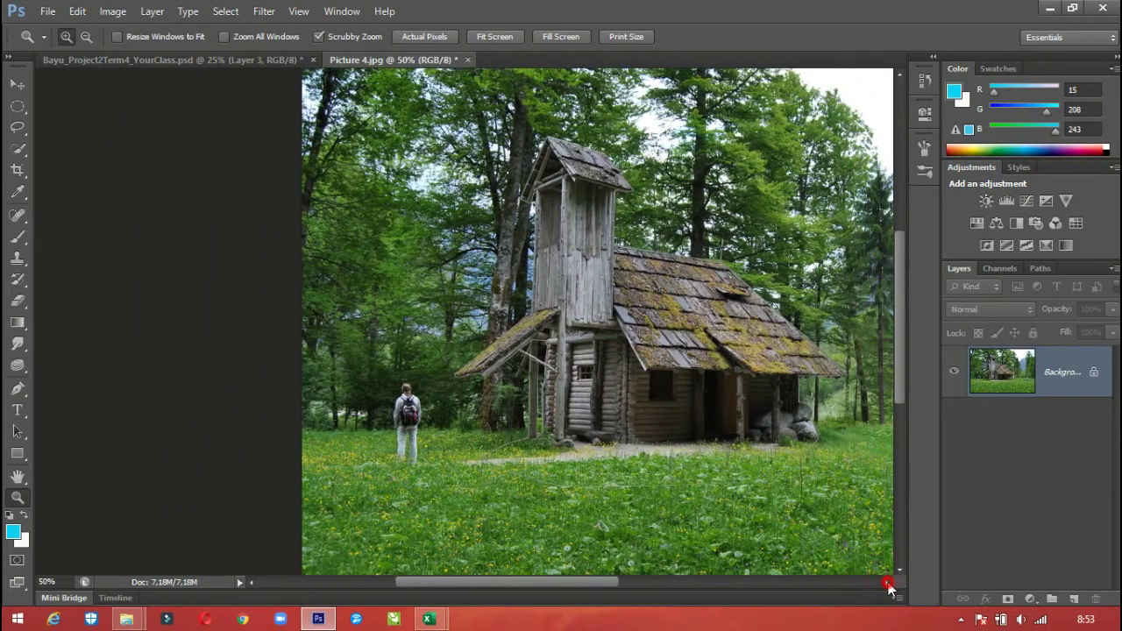
drag(888, 582, 888, 582)
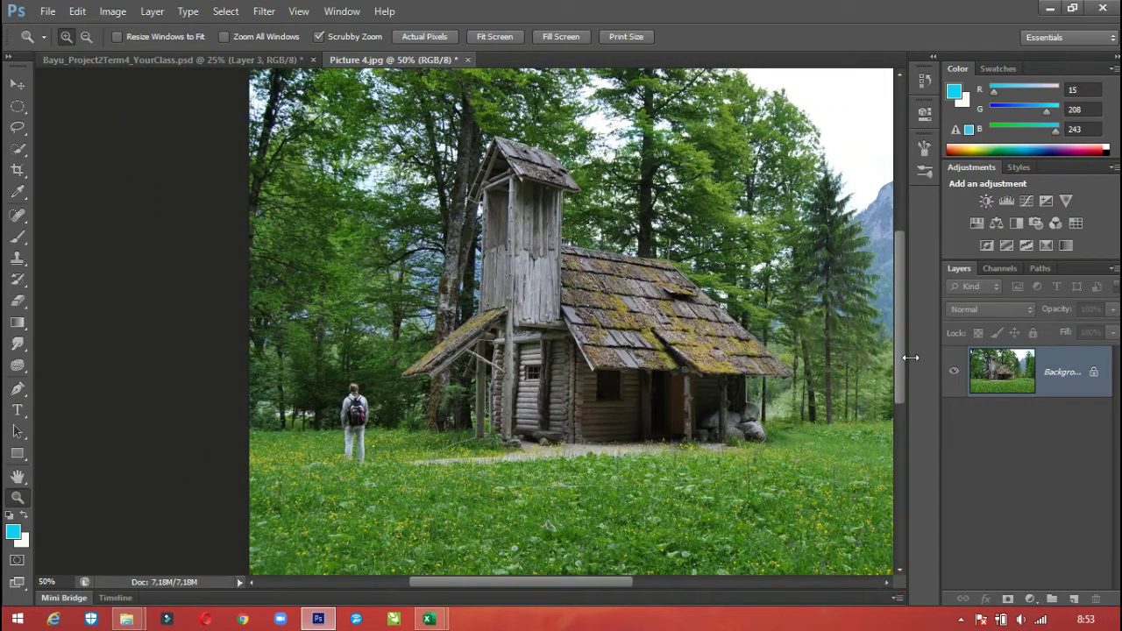
scroll(900, 367, down, 2)
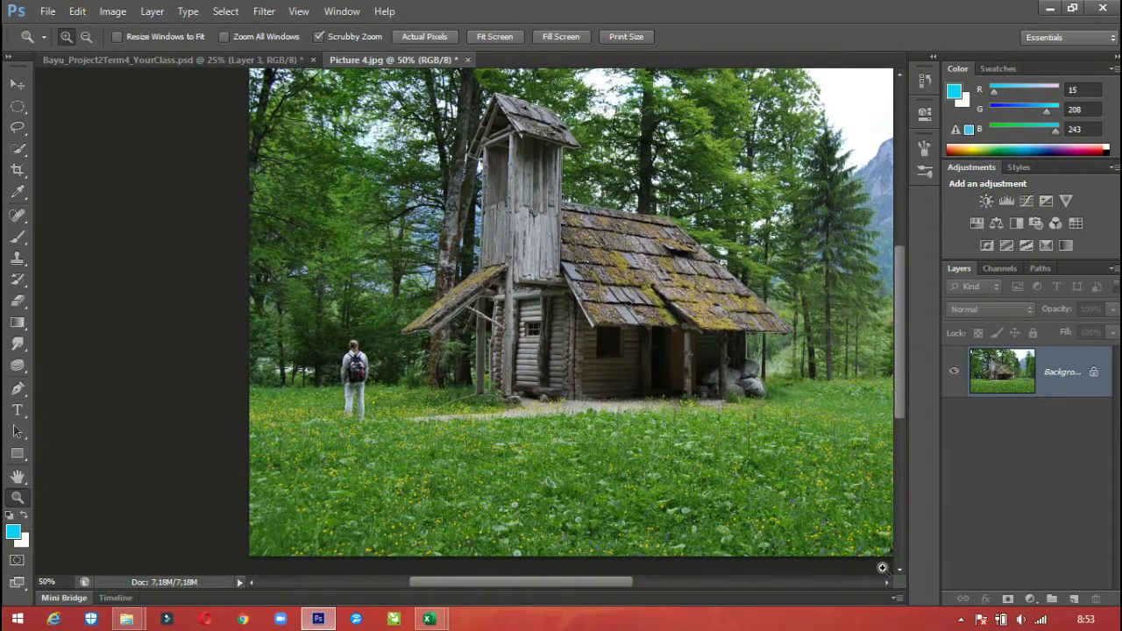
drag(886, 583, 886, 582)
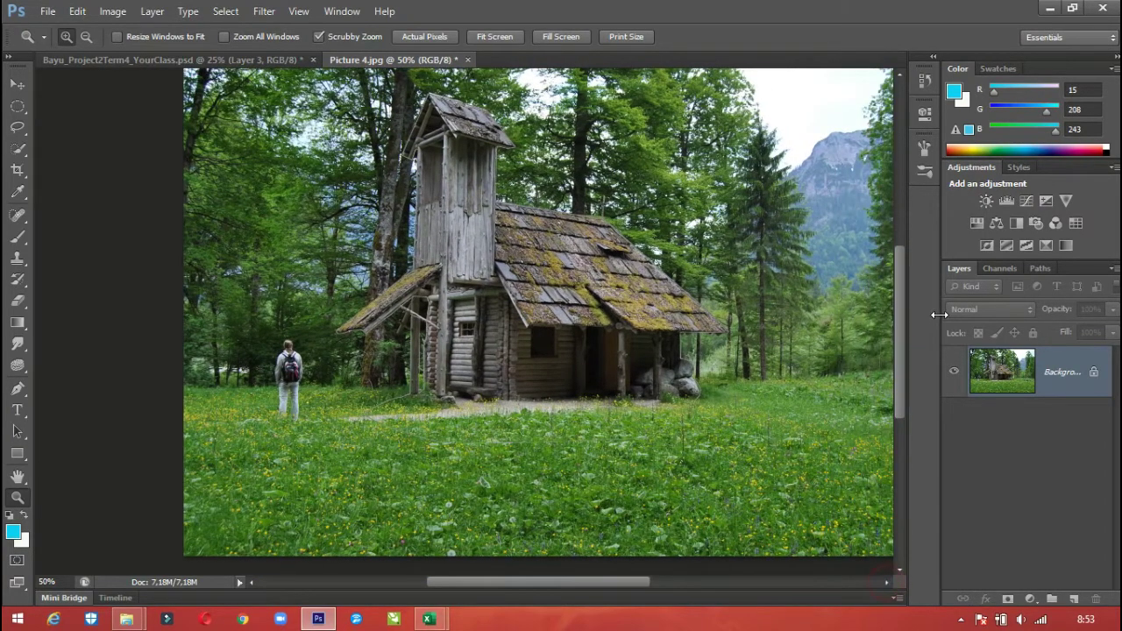
drag(900, 322, 899, 299)
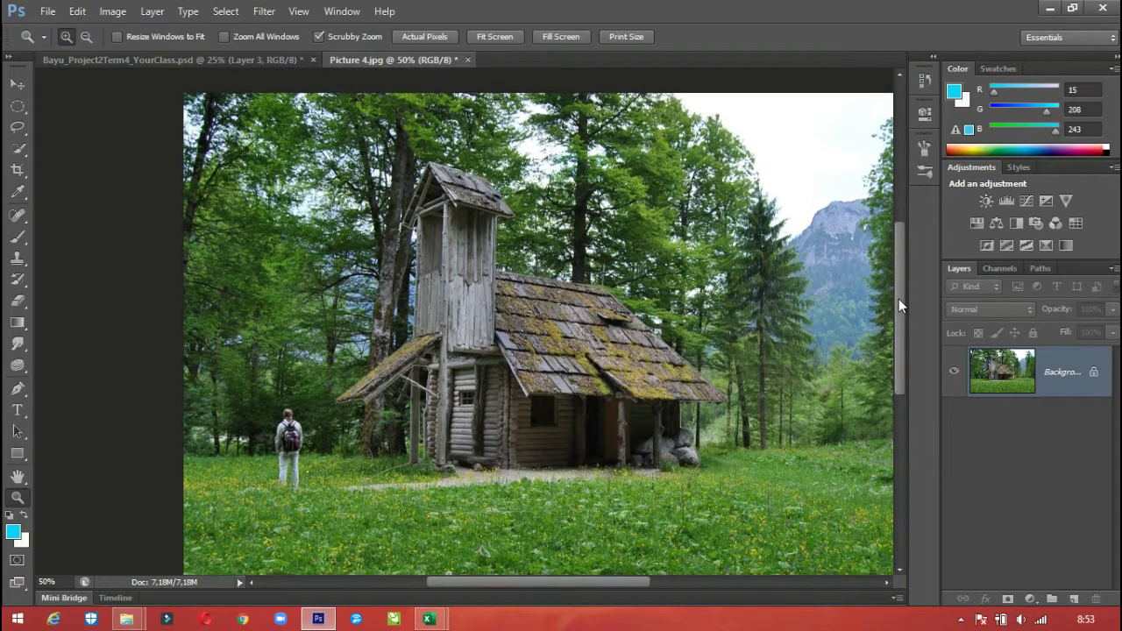
click(887, 583)
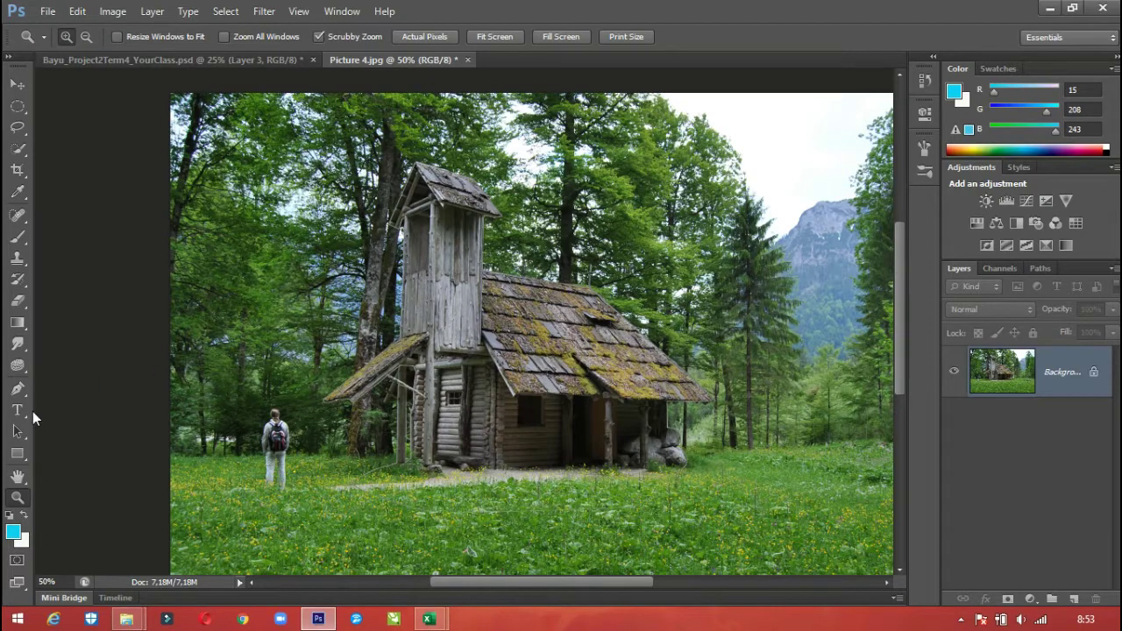
Make a new anti-aliased selection from the cabin path with a 1-pixel feather and turn it into a layer mask.
click(17, 388)
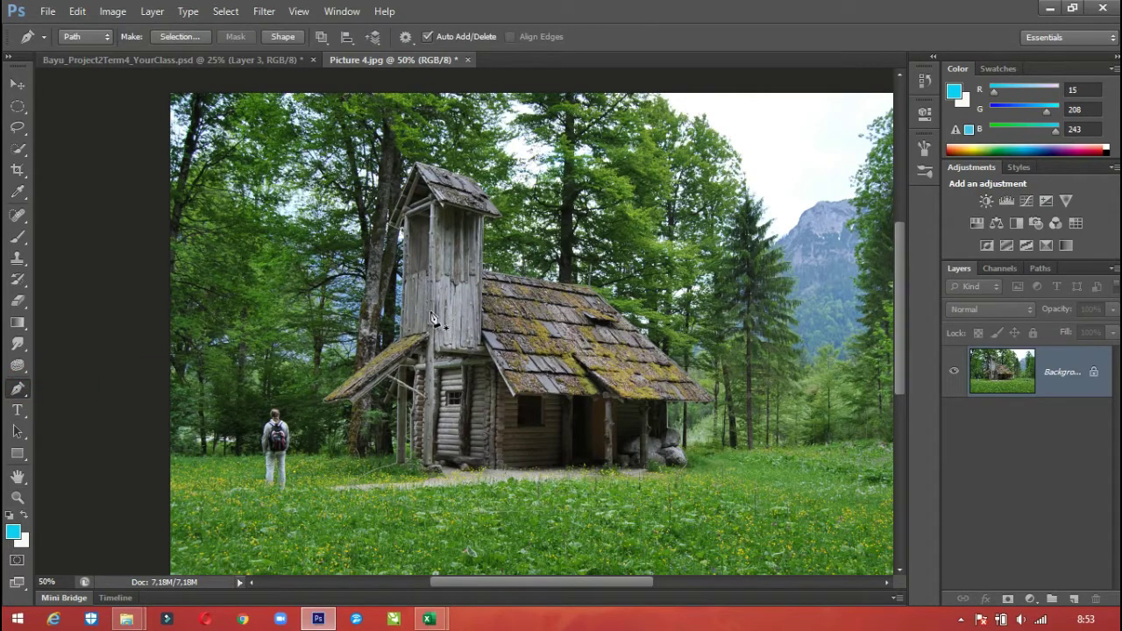
right_click(406, 358)
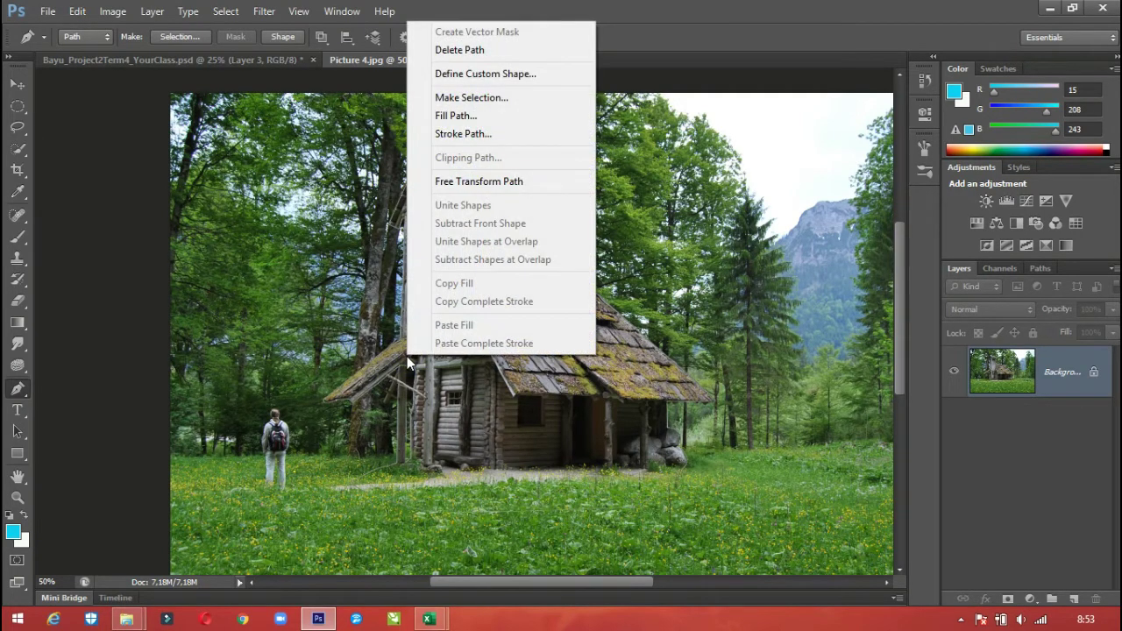
click(506, 103)
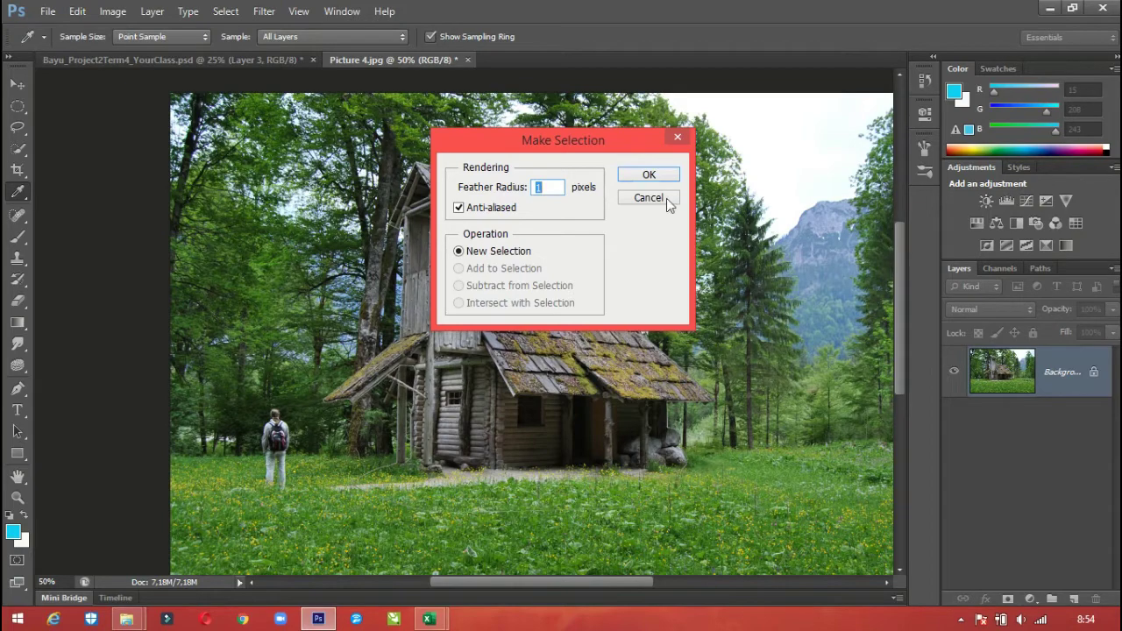
click(659, 176)
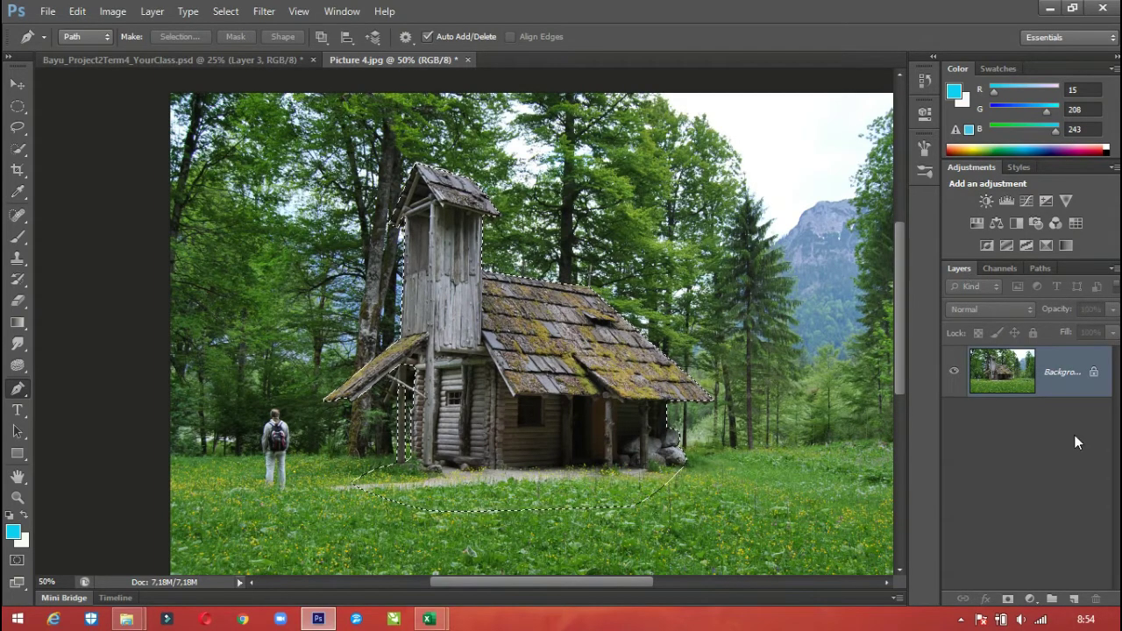
click(1008, 601)
click(19, 91)
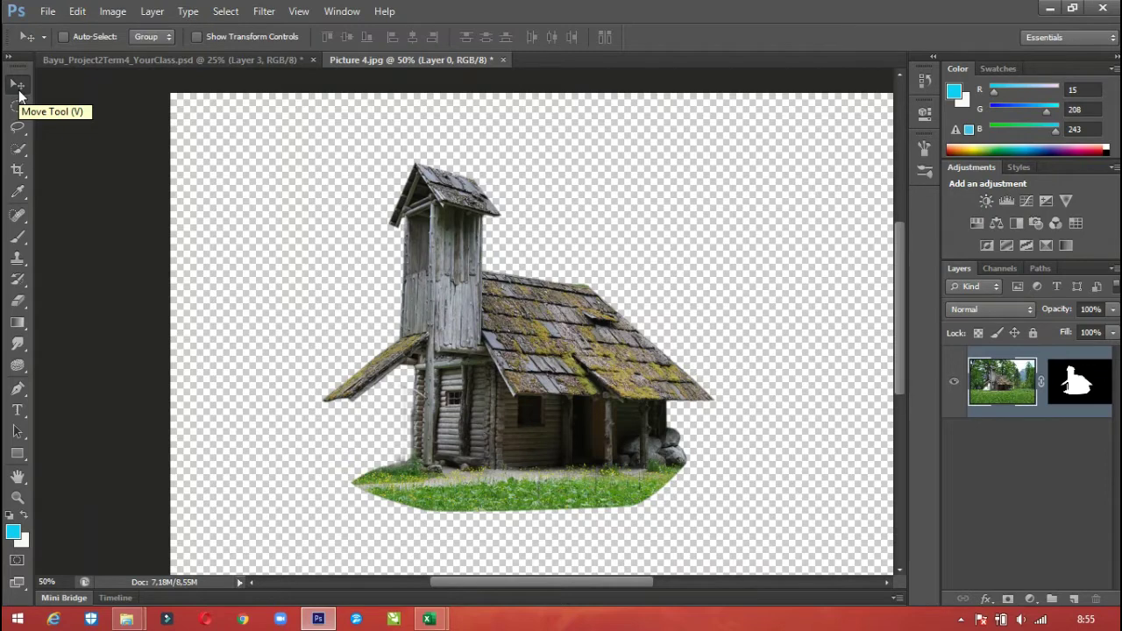
Save the masked cabin as a Photoshop file named Picture 4 edit in the Foto folder.
click(45, 11)
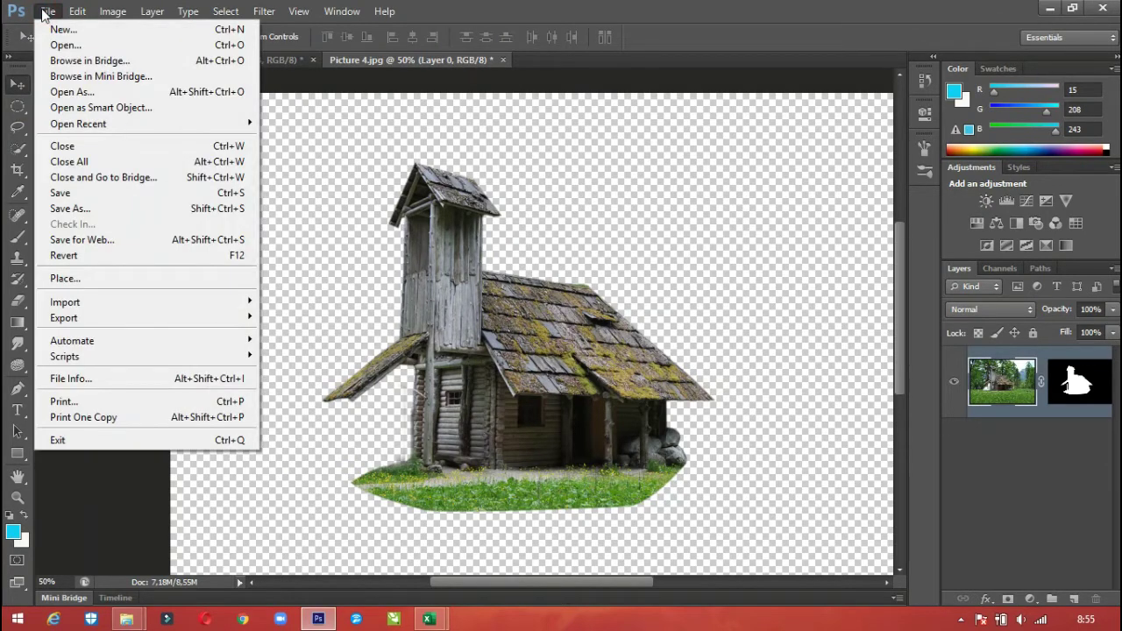
click(85, 209)
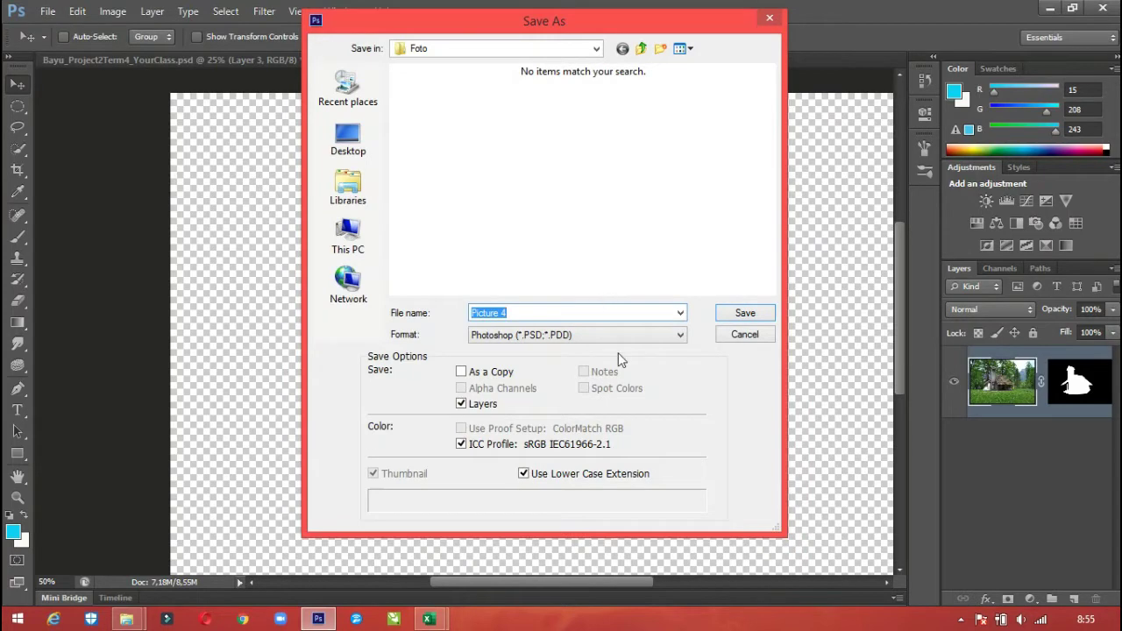
click(581, 312)
text(edi)
text(t)
key(Return)
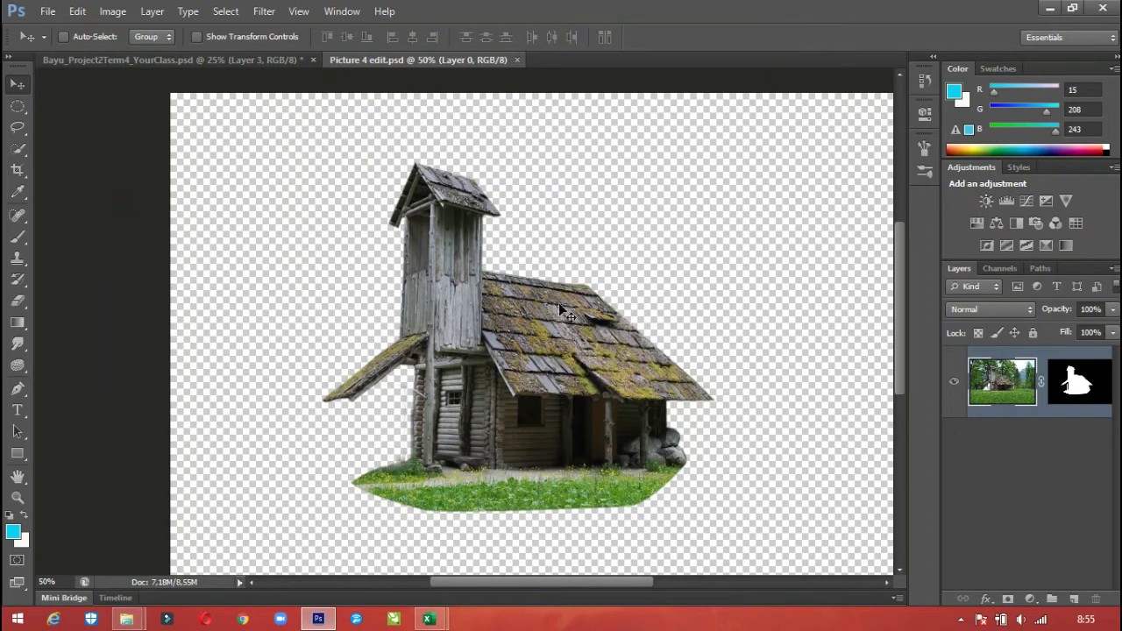
click(191, 62)
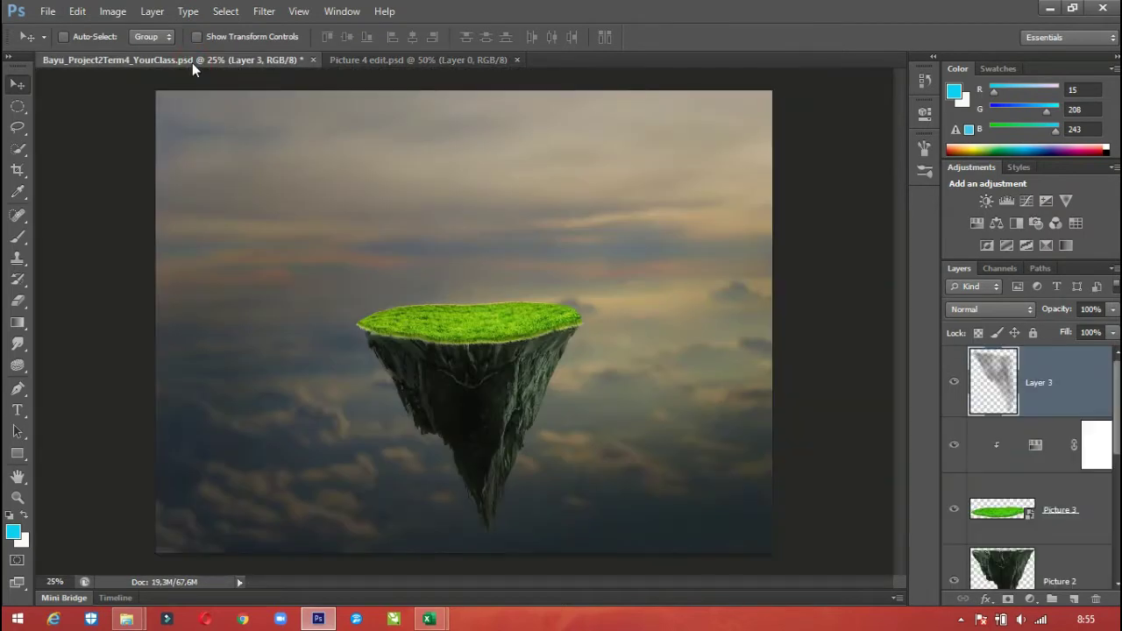
click(49, 13)
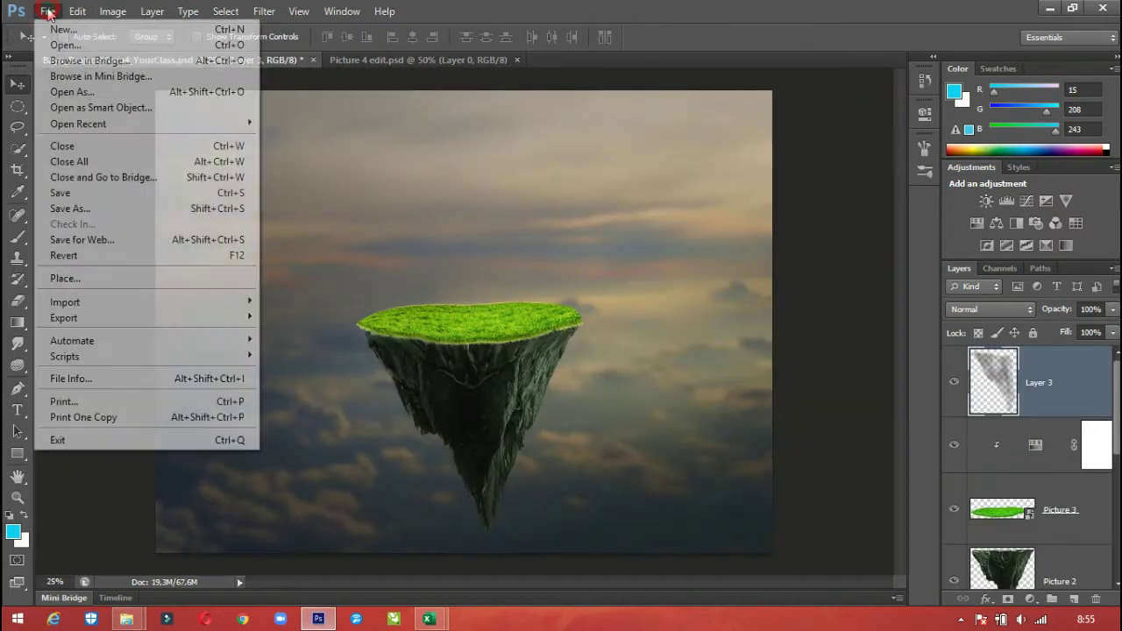
click(58, 276)
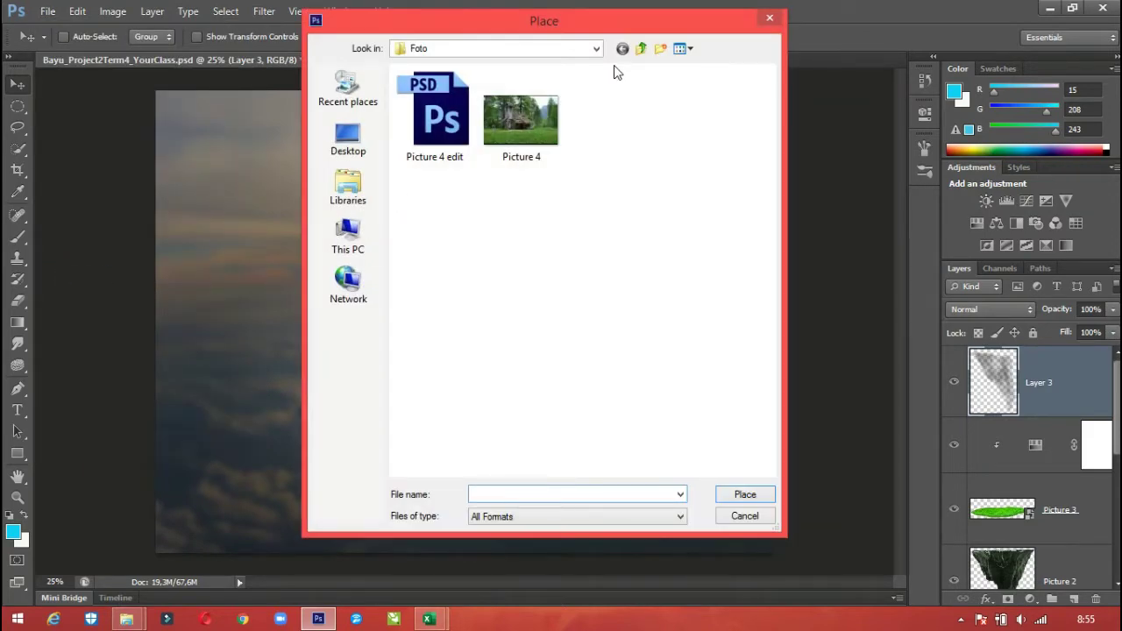
click(768, 17)
click(426, 59)
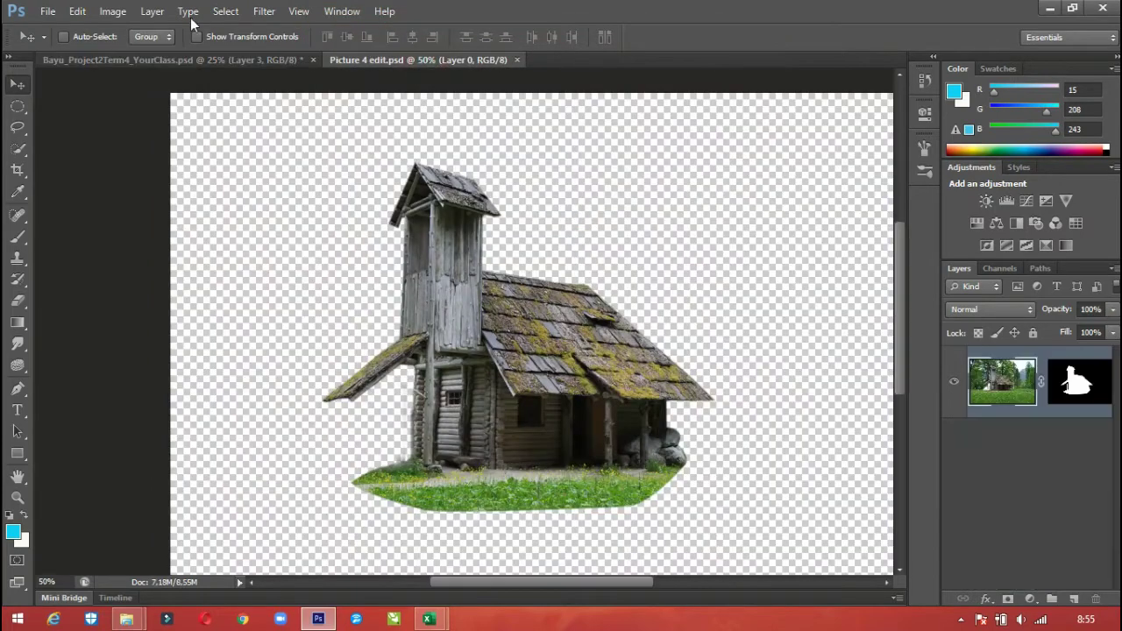
Save a copy of the masked cabin as Picture 4 edit.png in PNG format in the Foto folder.
click(47, 11)
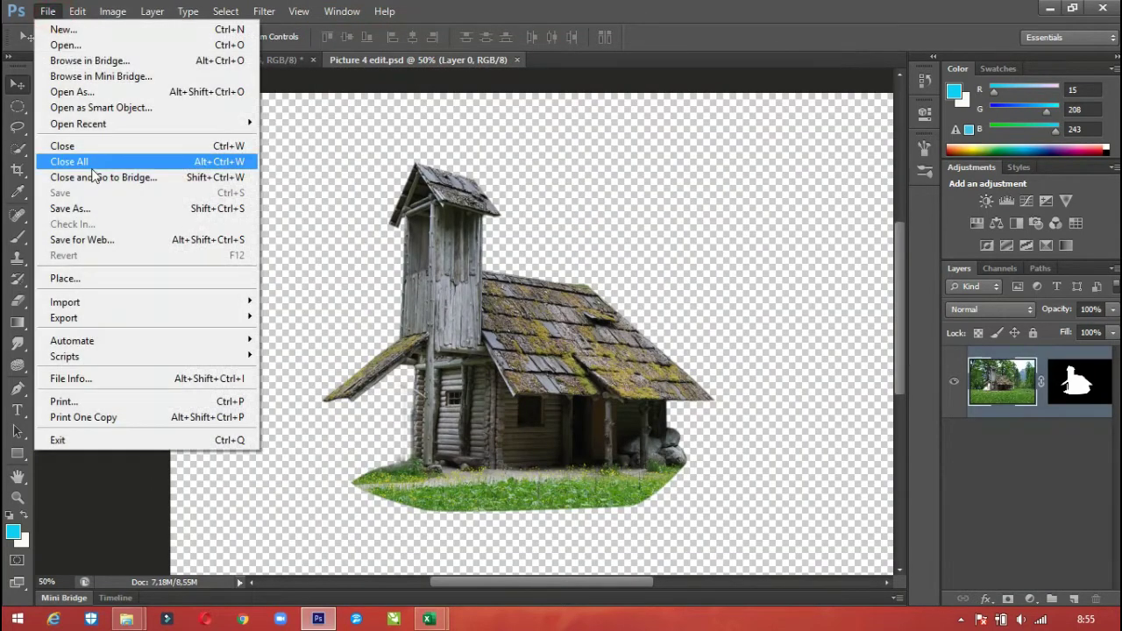
click(92, 207)
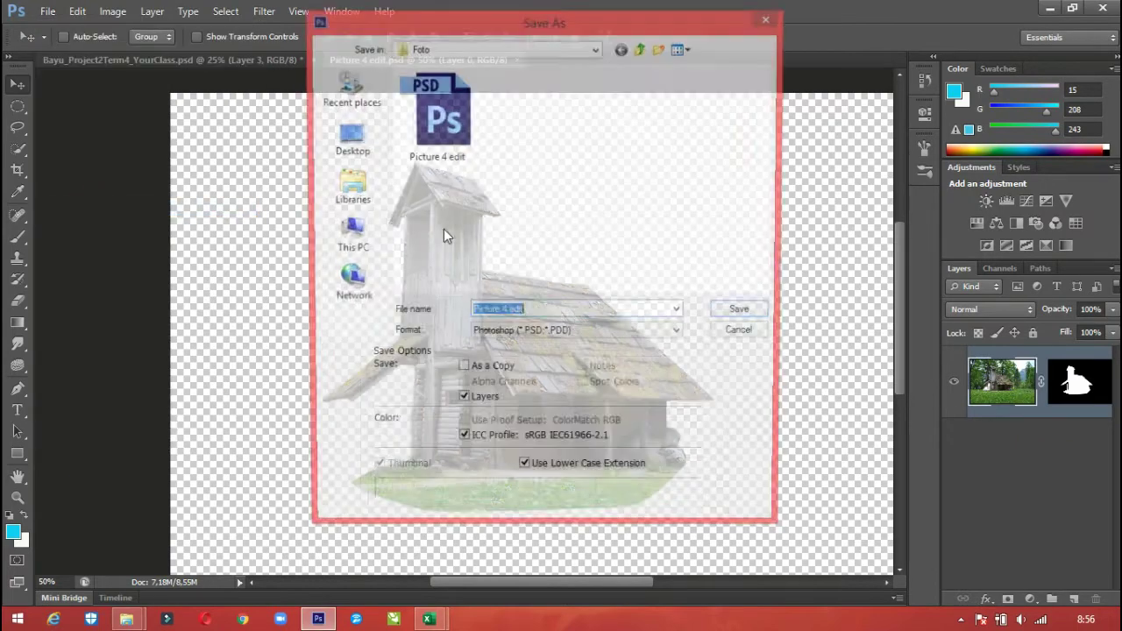
click(519, 335)
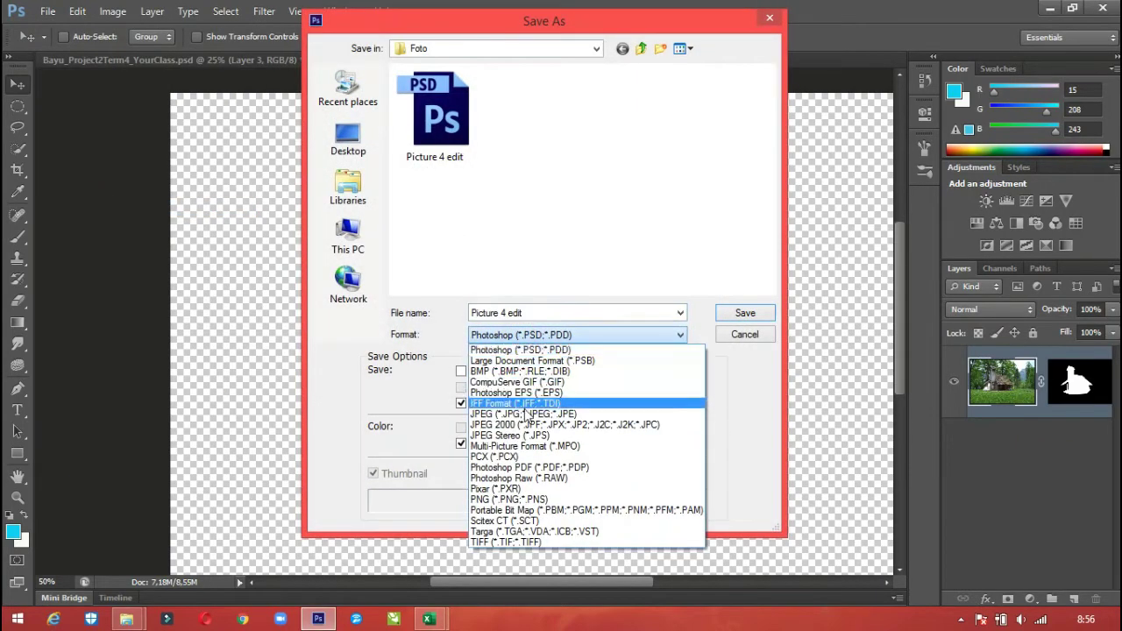
click(519, 499)
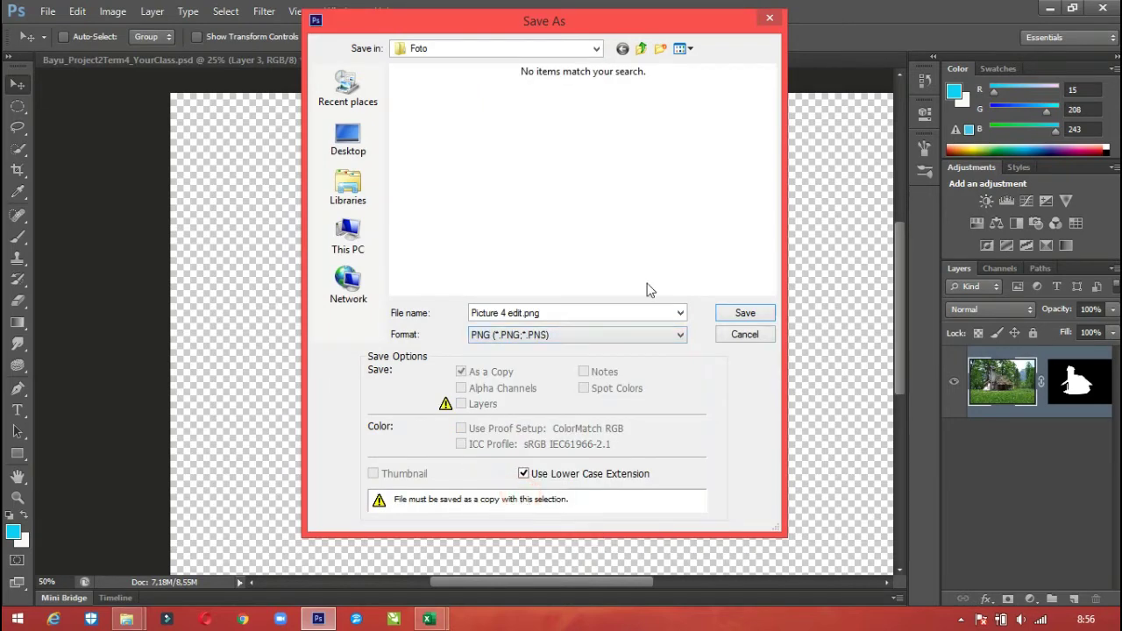
click(741, 317)
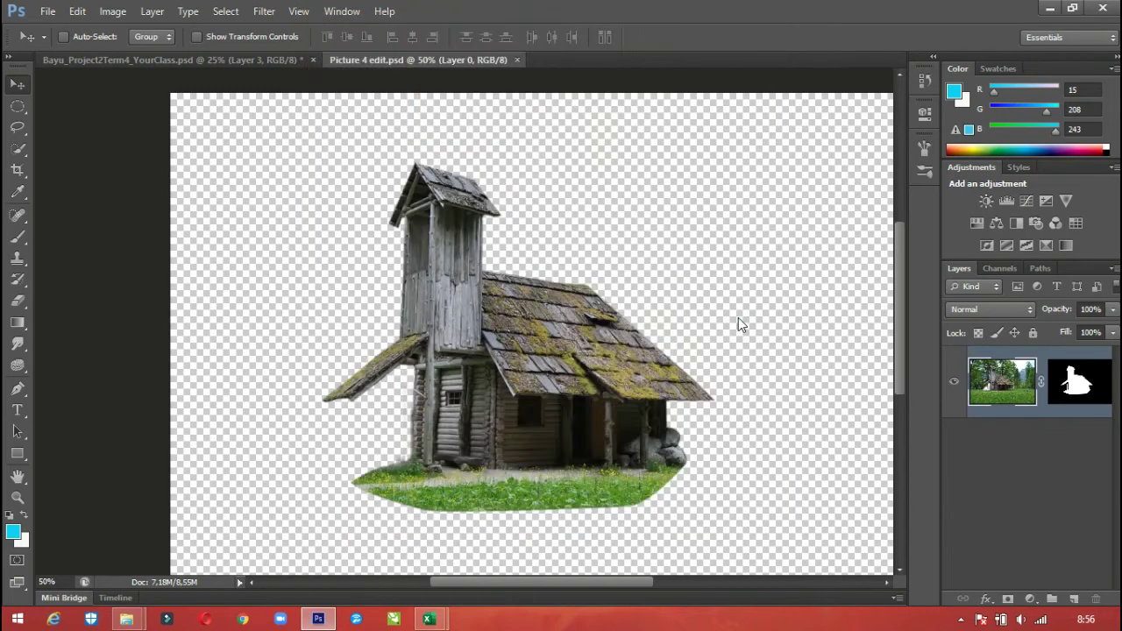
click(481, 189)
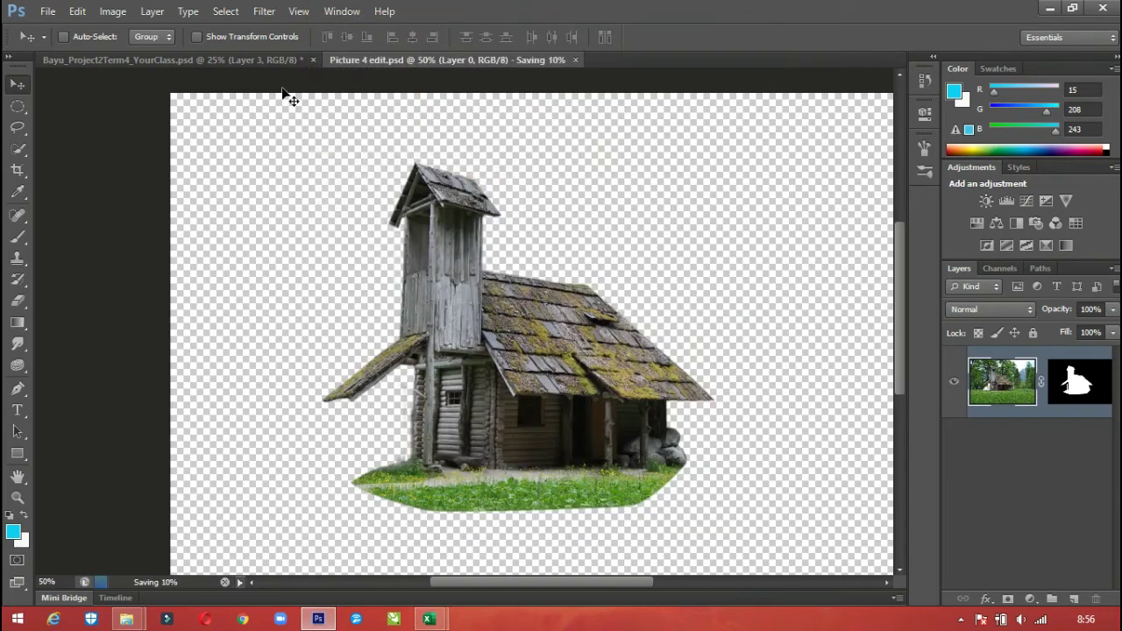
Place the PNG version of Picture 4 edit into the floating island composition.
click(162, 60)
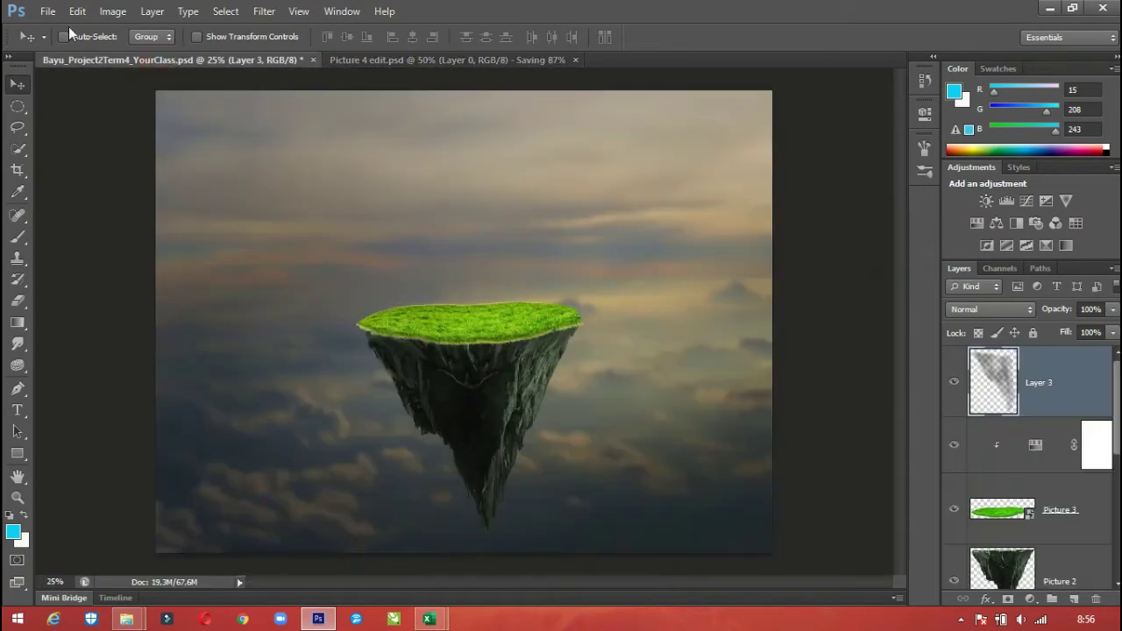
click(47, 11)
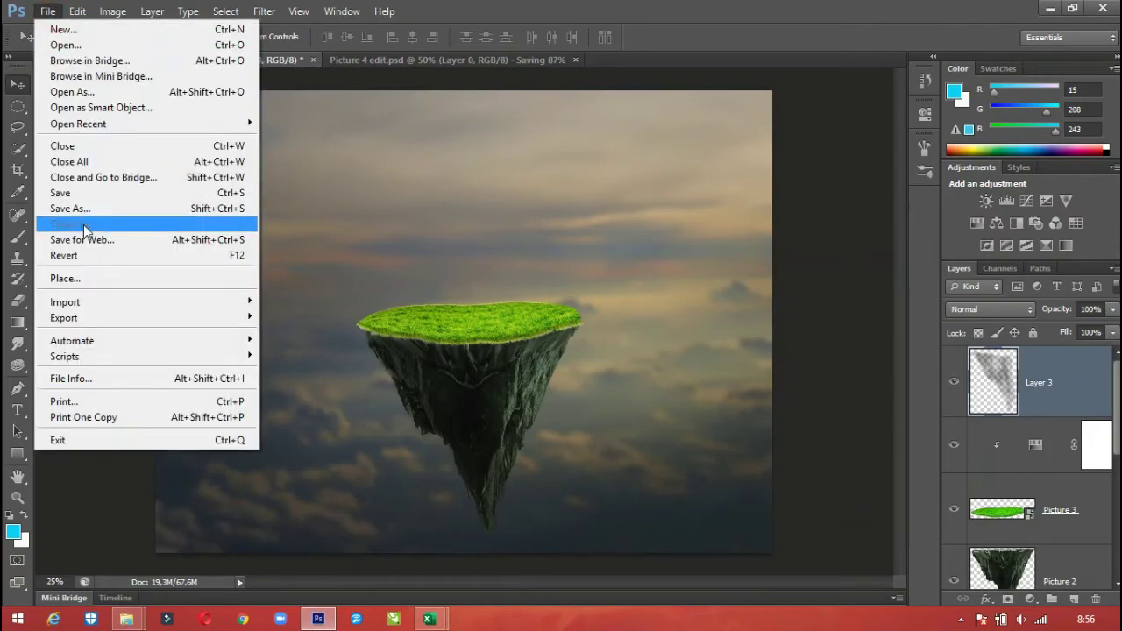
click(76, 277)
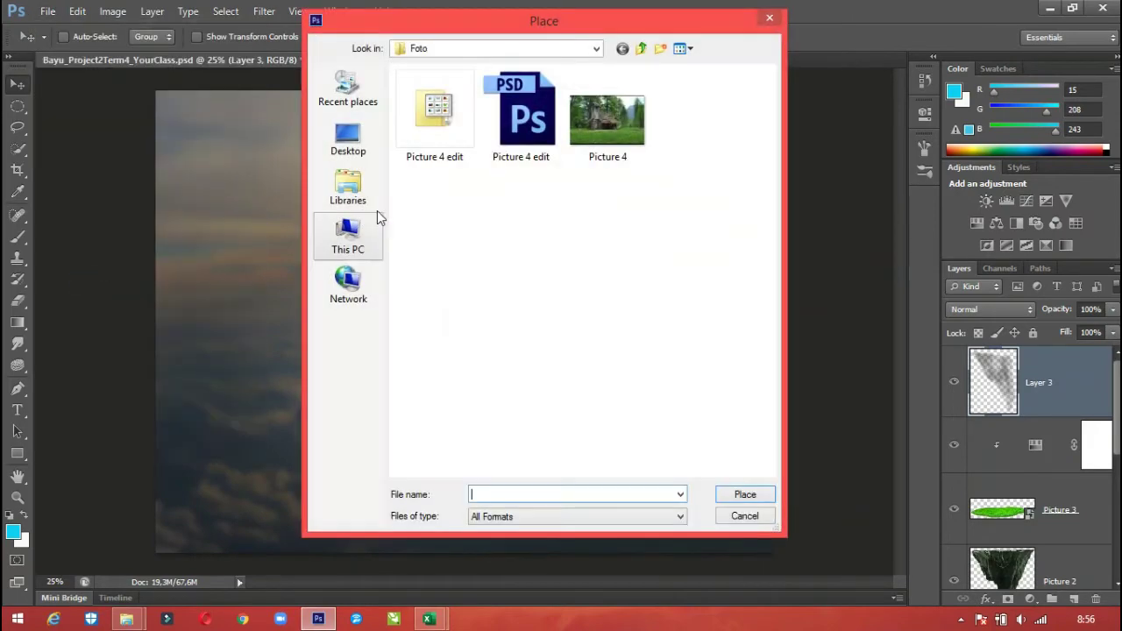
click(434, 123)
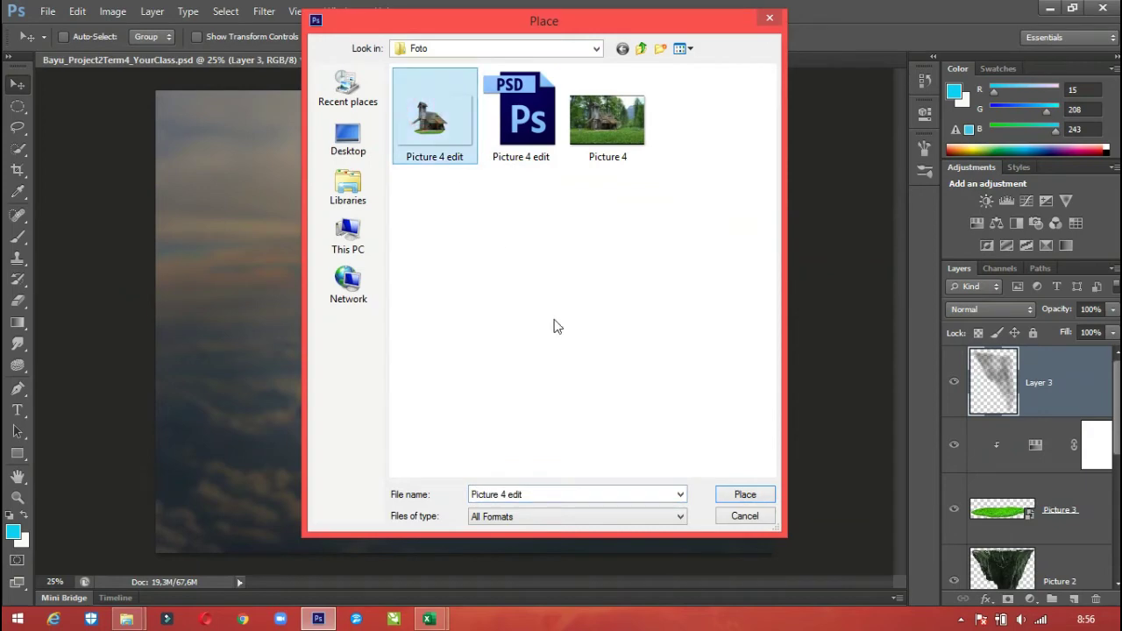
click(743, 495)
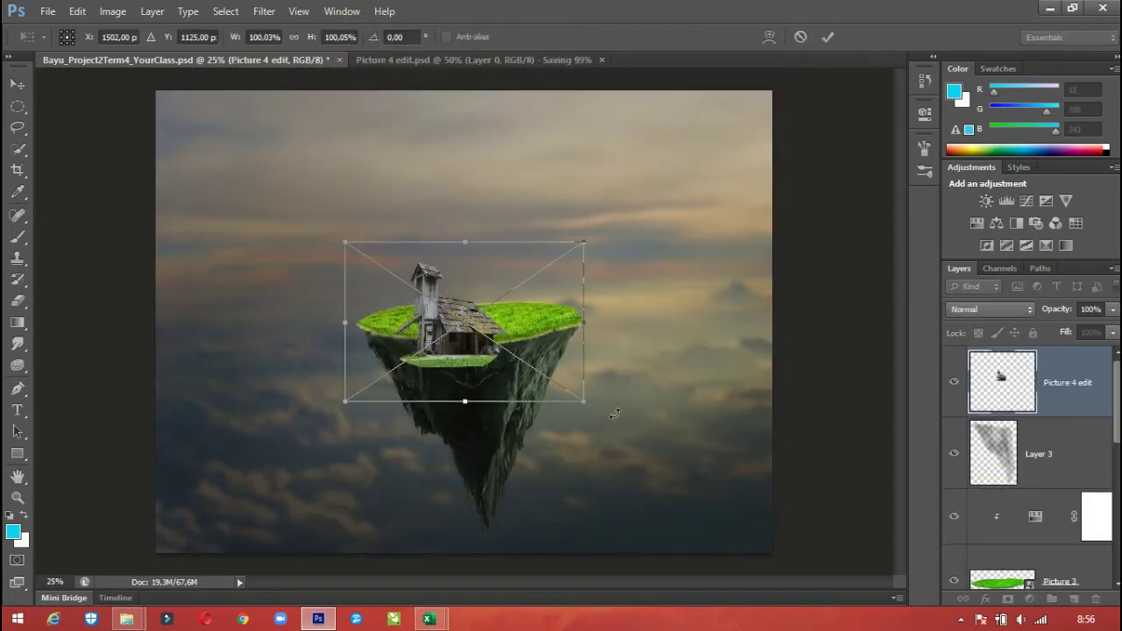
Position the placed cabin on the island's grass, scale it to about 87.6% width and 90.3% height, and commit the placement.
drag(459, 331, 477, 302)
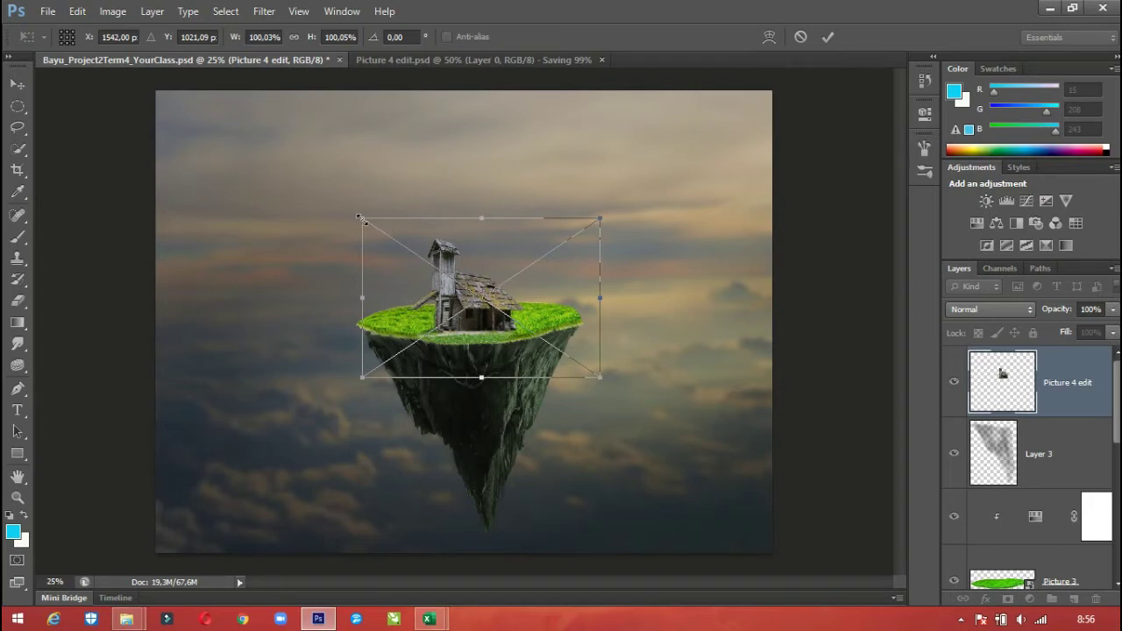
drag(362, 219, 391, 235)
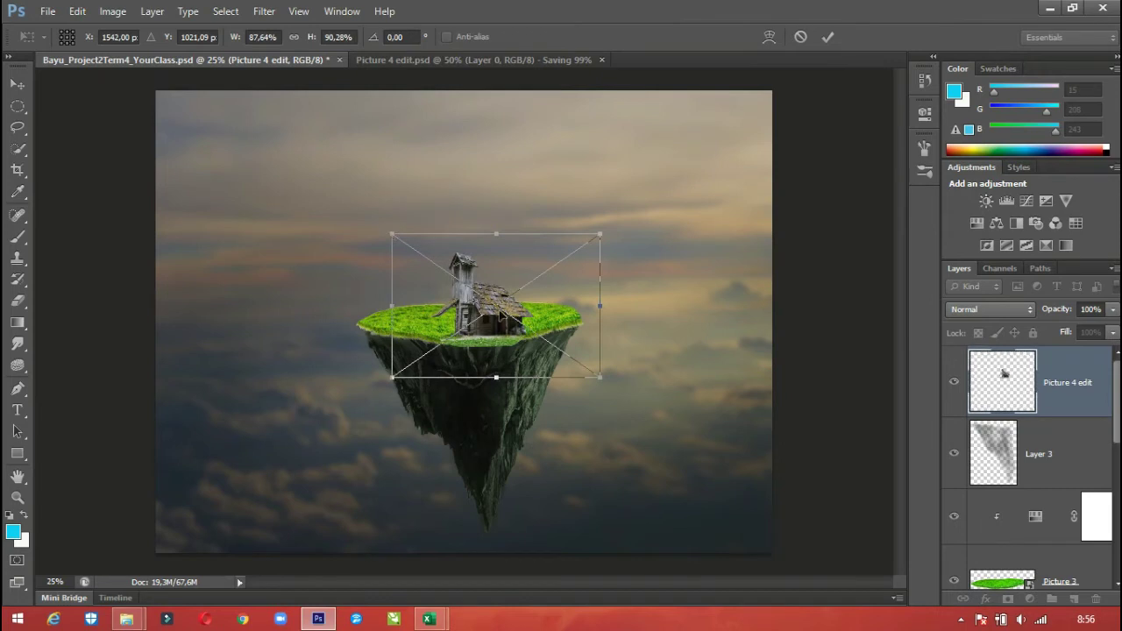
key(Up)
key(Up)
key(Up)
key(Up)
key(Up)
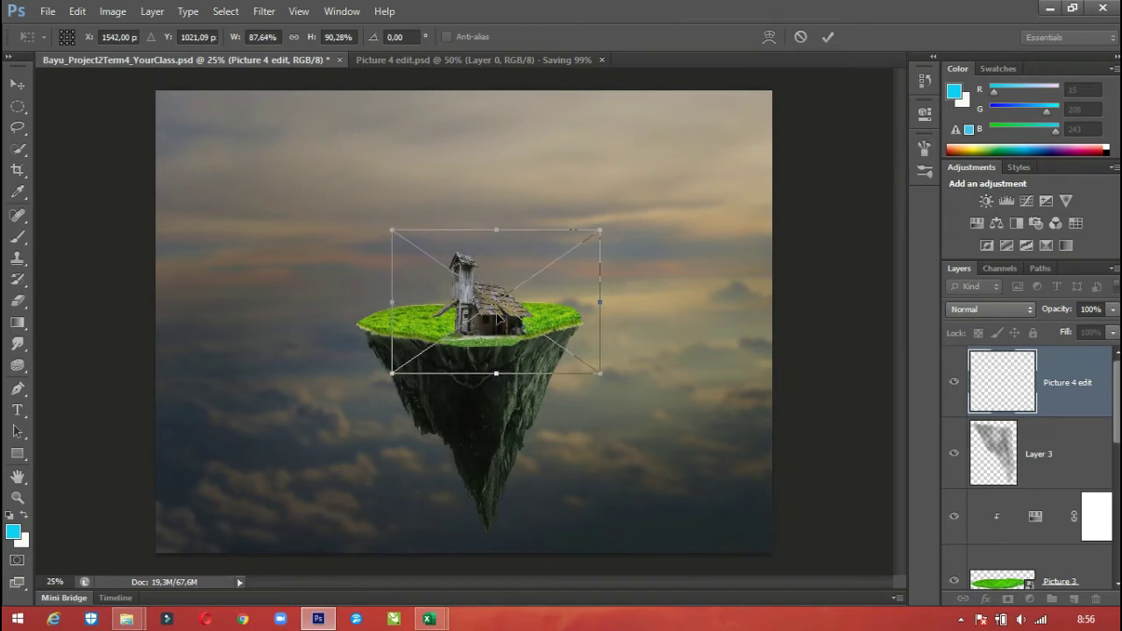
key(Left)
key(Left)
key(Left)
key(Left)
key(Down)
key(Down)
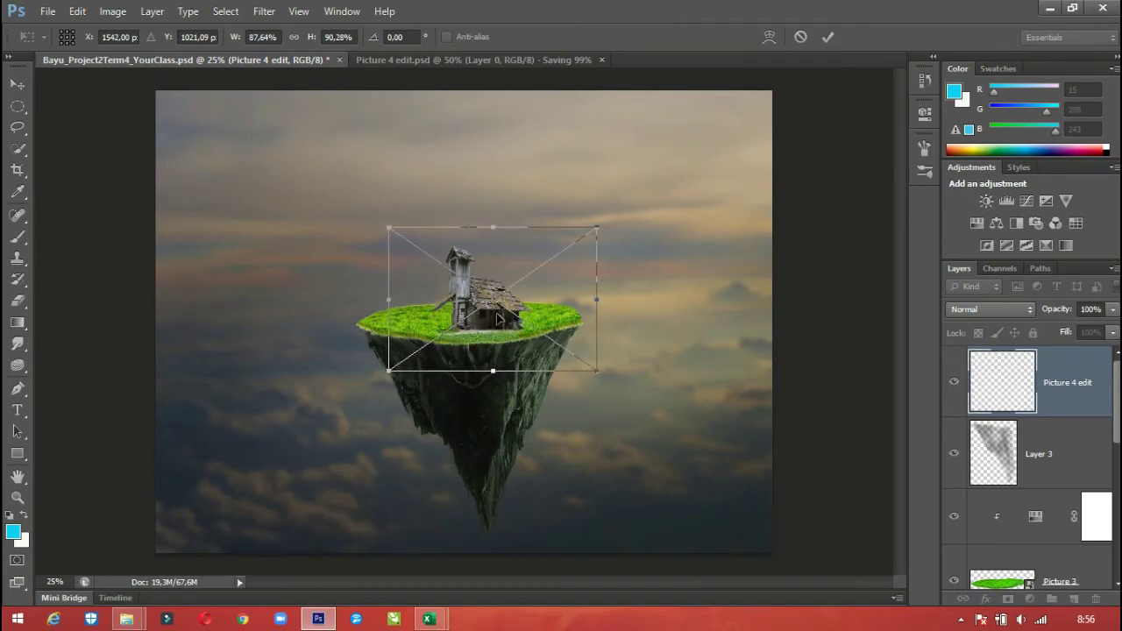
key(Left)
key(Left)
key(Left)
key(Left)
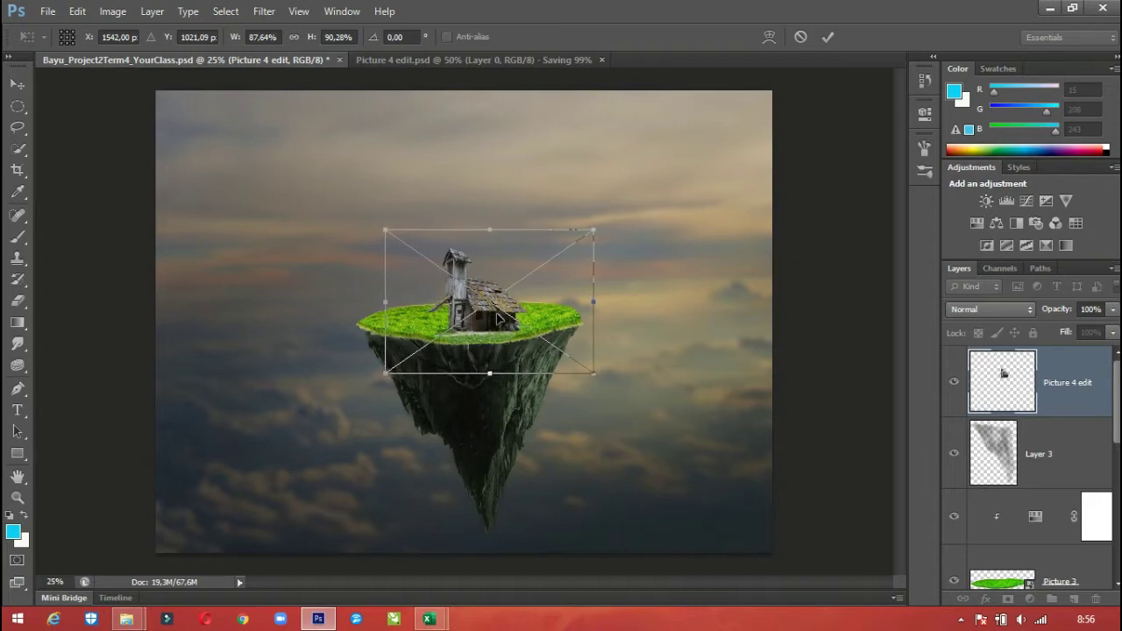
click(829, 38)
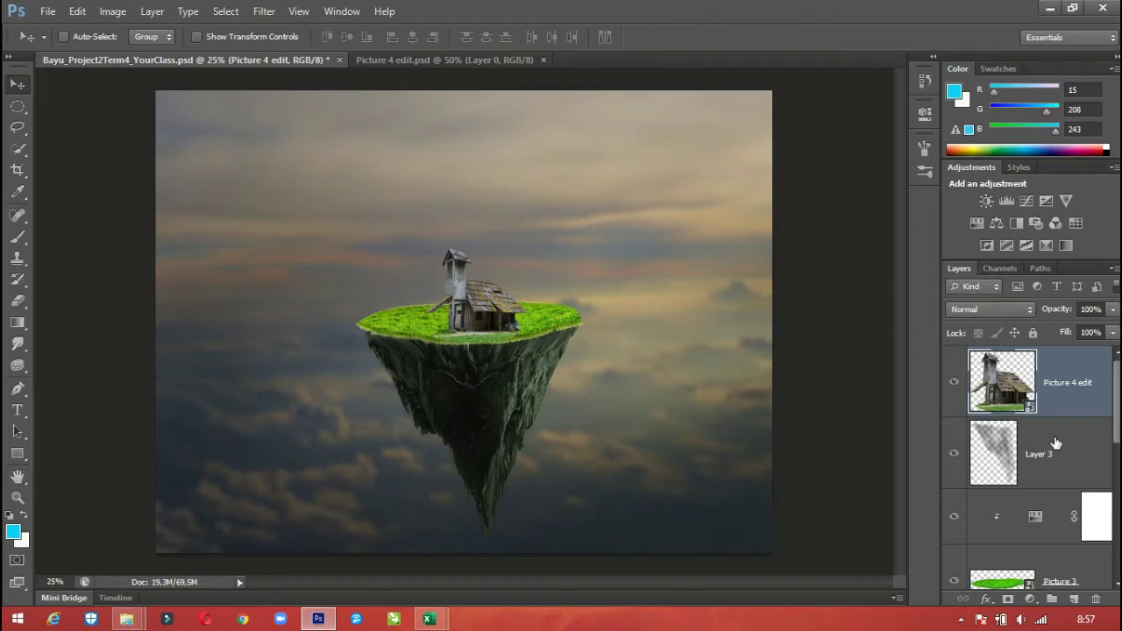
Add a layer mask to the Picture 4 edit layer and set up a soft round brush at 70 px.
click(1010, 599)
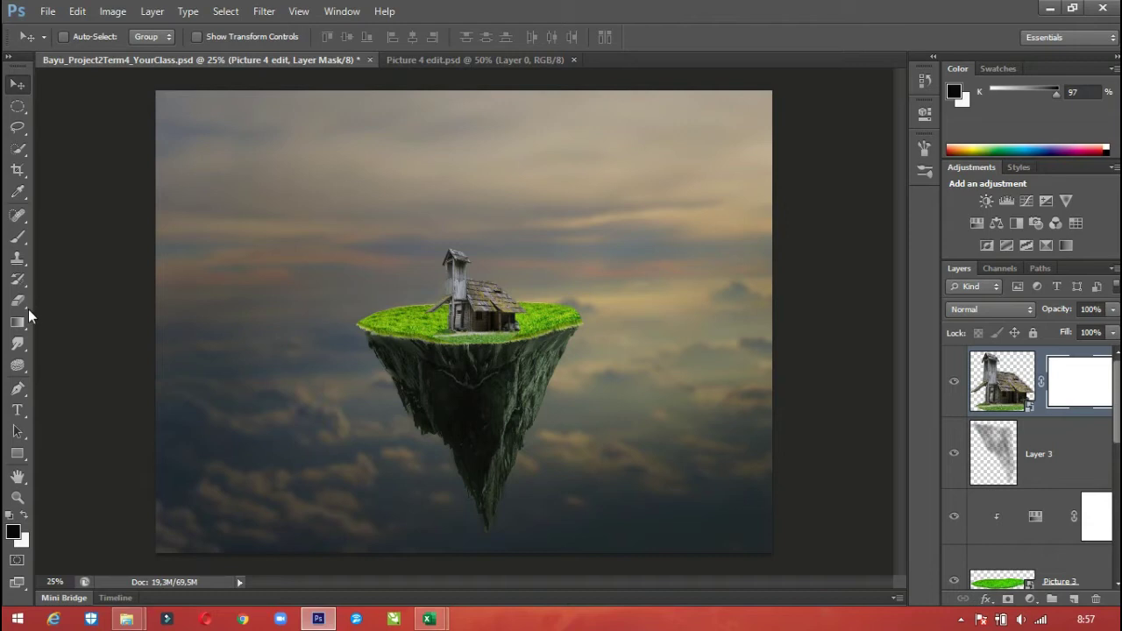
click(18, 239)
drag(17, 242, 74, 244)
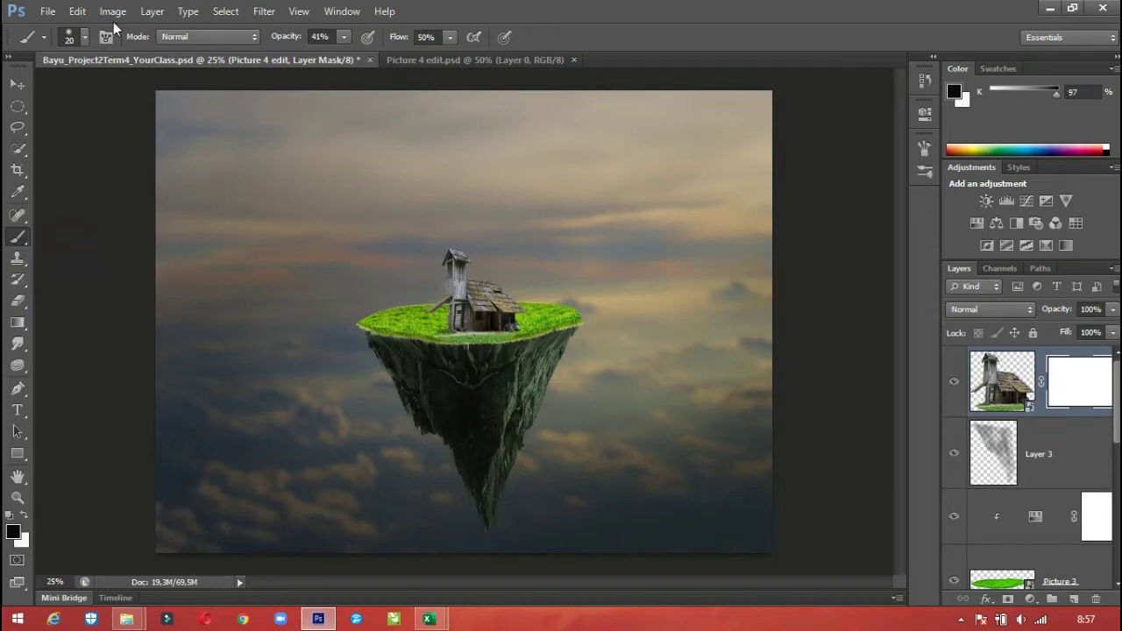
click(87, 36)
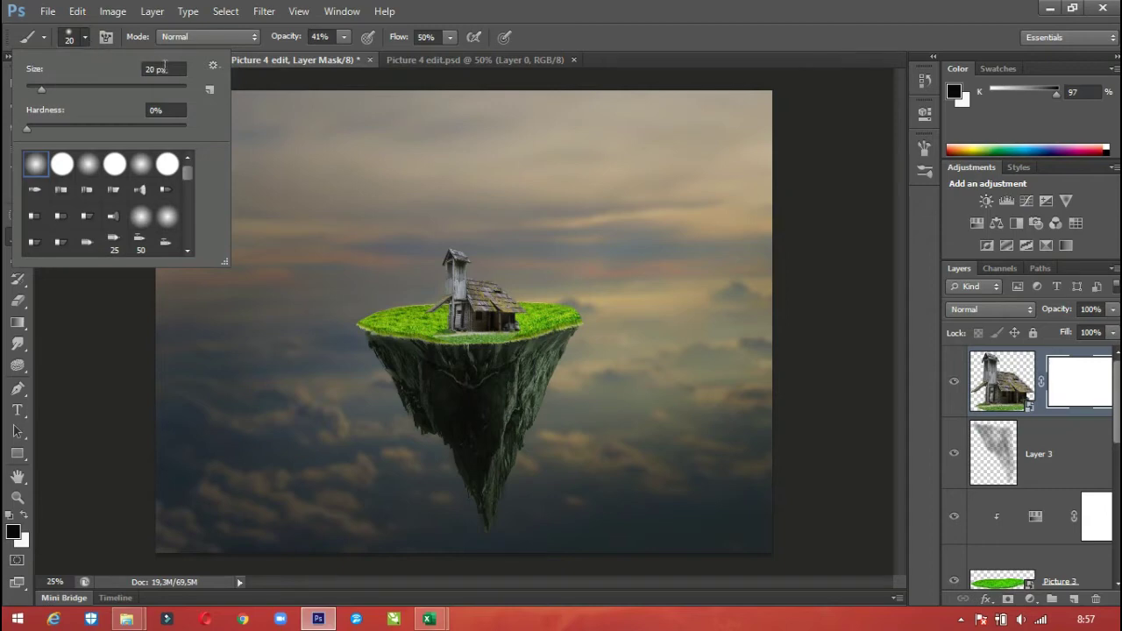
drag(172, 68, 106, 67)
text(70)
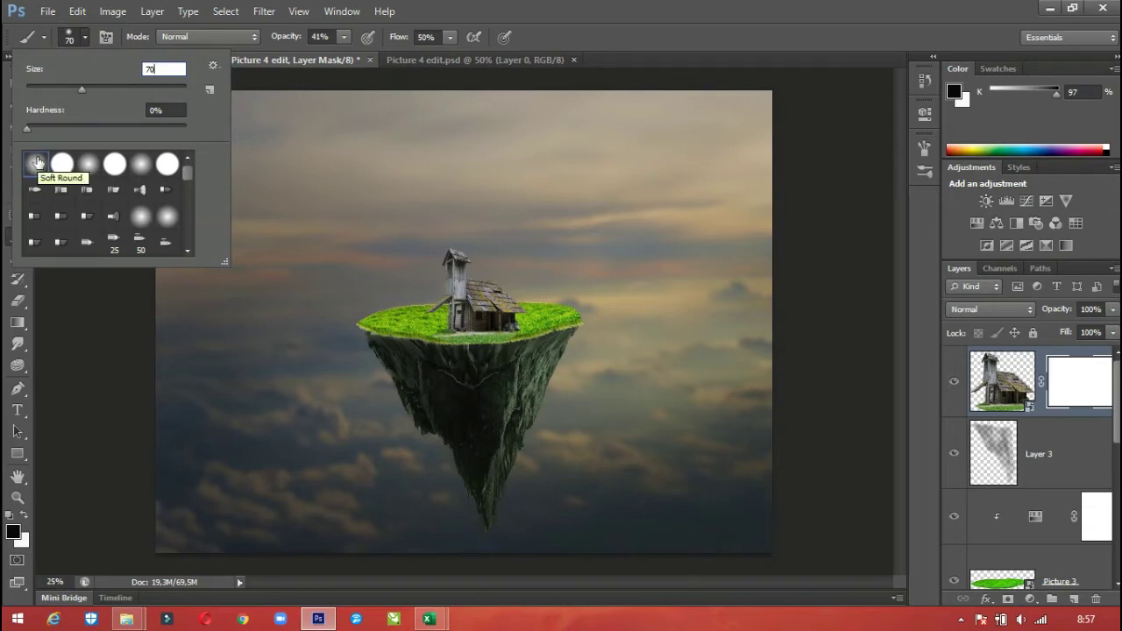
click(444, 22)
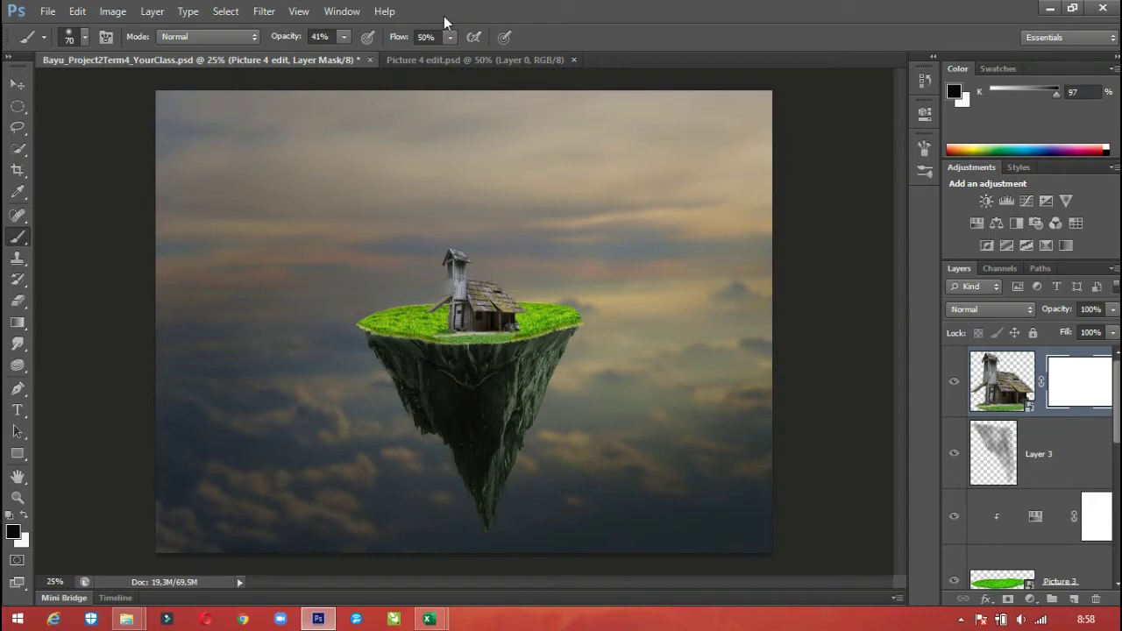
Paint black on the cabin's mask along the front edge of its grass to blend it into the island's rim.
key(z)
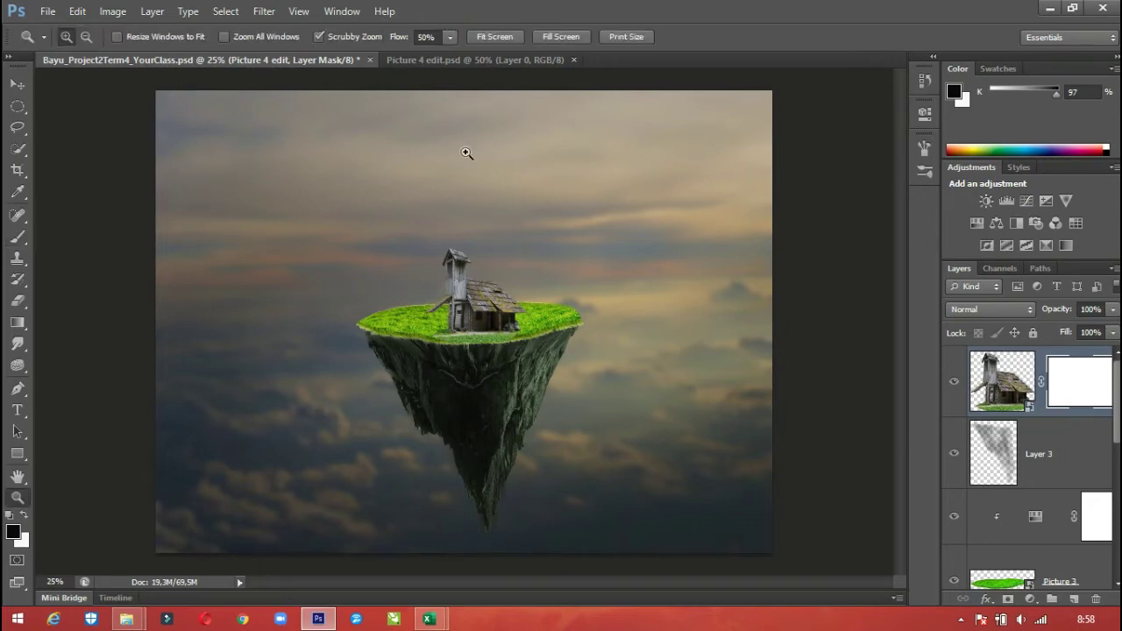
click(479, 340)
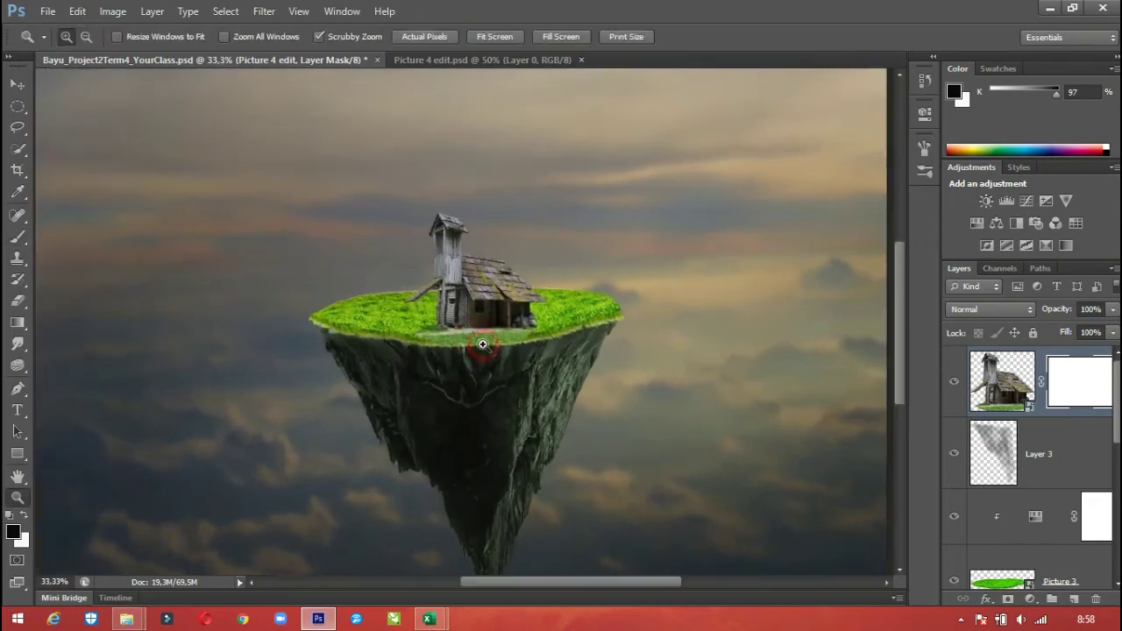
click(480, 342)
click(482, 344)
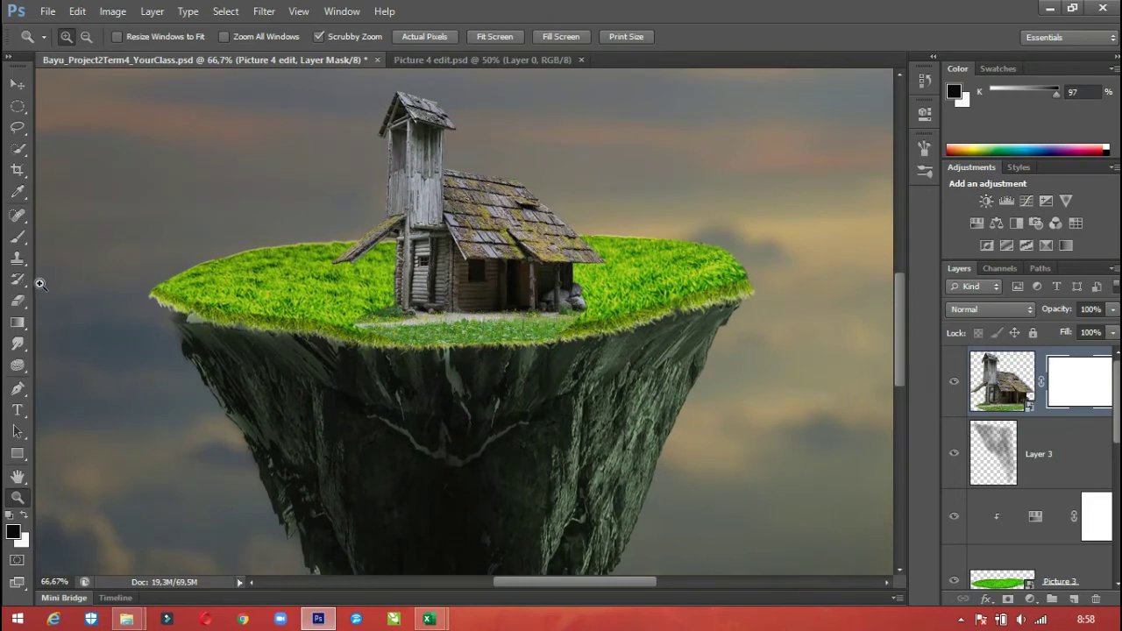
click(19, 237)
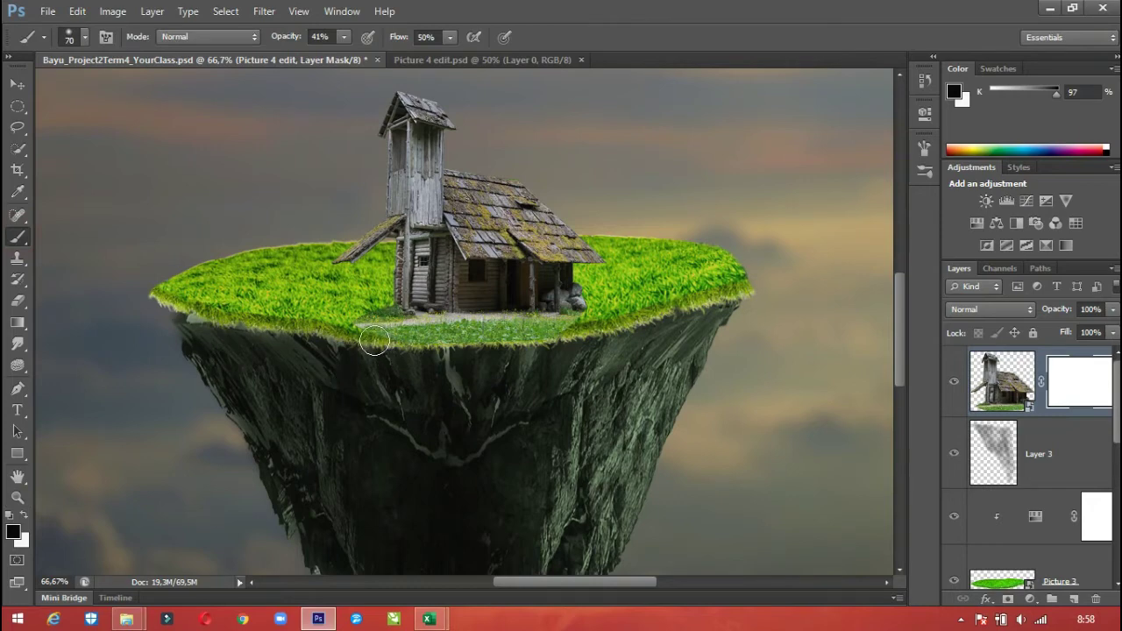
mouse_move(374, 340)
mouse_down()
mouse_move(491, 348)
mouse_move(581, 326)
mouse_move(448, 351)
mouse_move(372, 339)
mouse_move(345, 310)
mouse_move(356, 341)
mouse_move(340, 321)
mouse_move(358, 335)
mouse_move(357, 318)
mouse_move(376, 310)
mouse_move(357, 320)
mouse_move(418, 358)
mouse_move(596, 323)
mouse_move(537, 358)
mouse_move(553, 345)
mouse_move(491, 354)
mouse_move(355, 322)
mouse_move(481, 357)
mouse_up()
Blend the left end of the cabin's path and the grass below the rocks by painting black on the mask.
key(z)
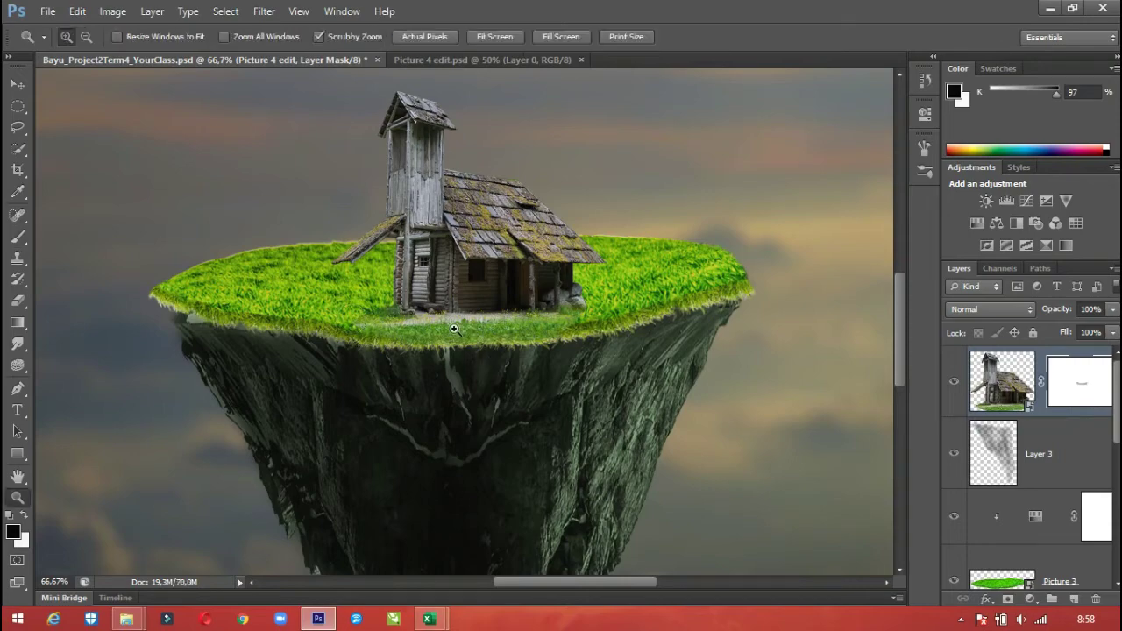
click(462, 329)
click(462, 329)
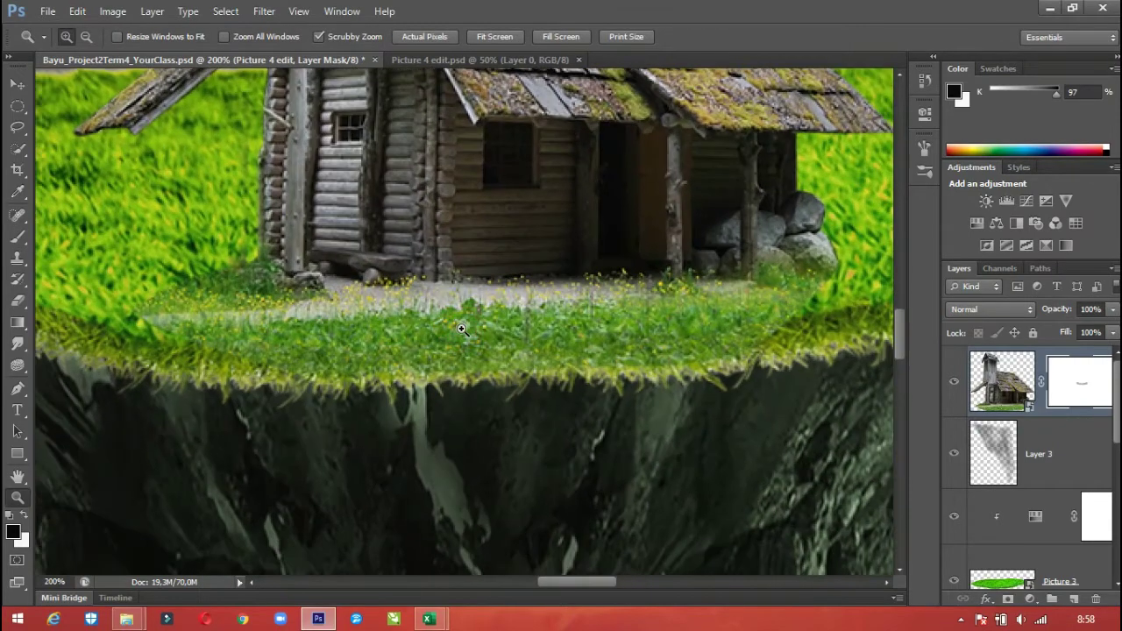
click(24, 243)
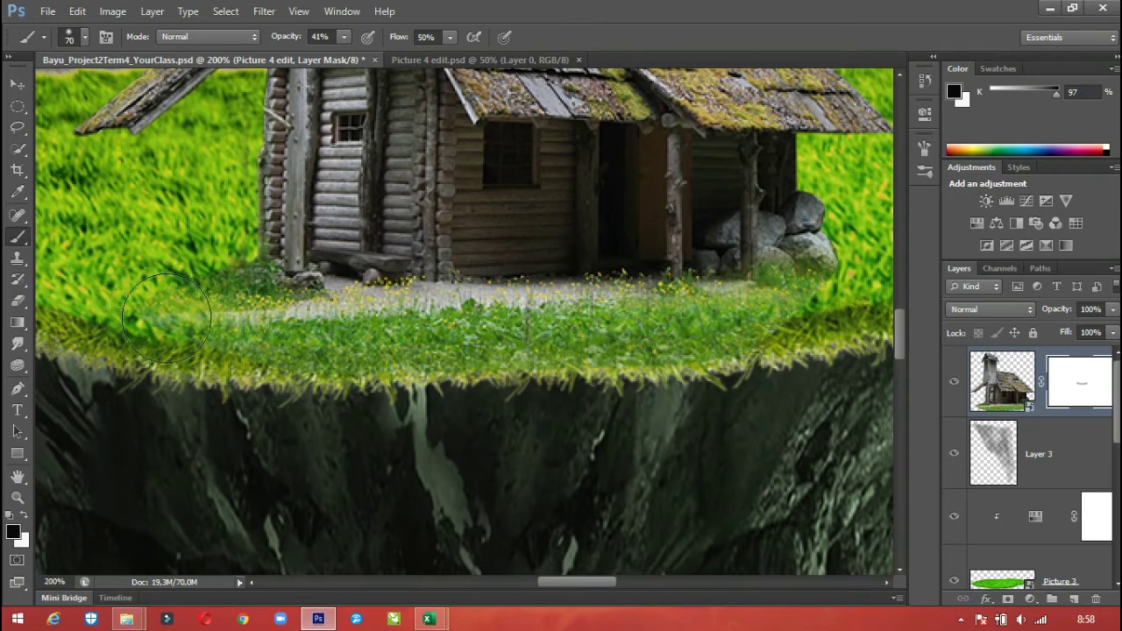
click(155, 318)
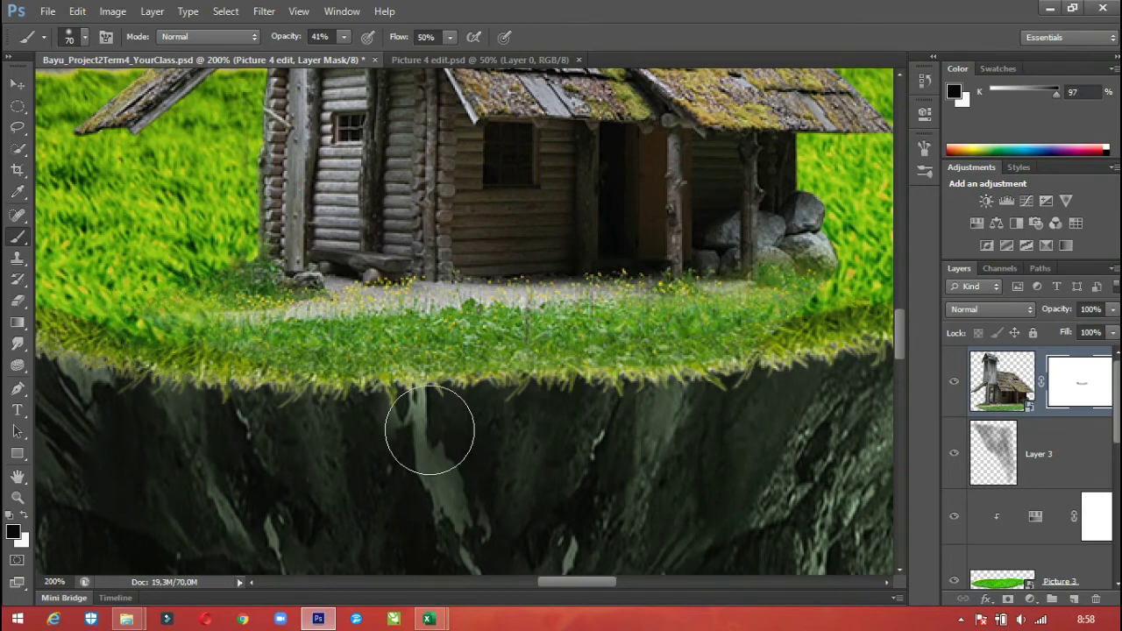
mouse_move(769, 374)
mouse_down()
mouse_move(815, 308)
mouse_move(771, 322)
mouse_move(799, 285)
mouse_move(777, 297)
mouse_move(765, 358)
mouse_move(811, 323)
mouse_move(784, 331)
mouse_move(826, 325)
mouse_move(759, 358)
mouse_up()
Add a Levels adjustment layer above the Picture 4 edit cabin layer and clip it to that layer.
key(z)
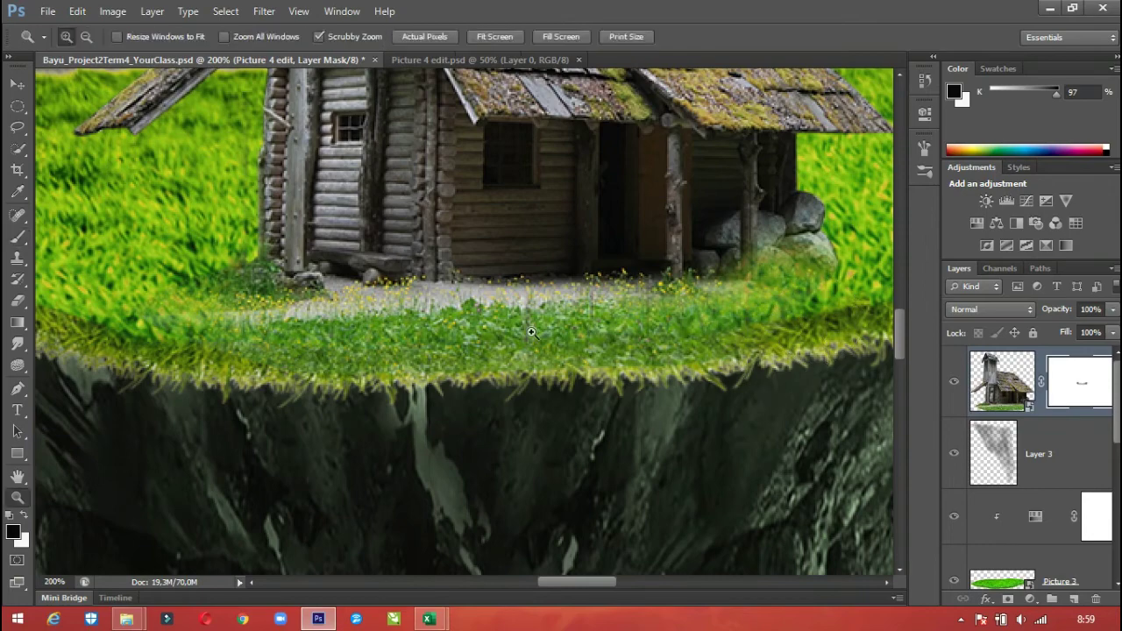
alt+click(532, 332)
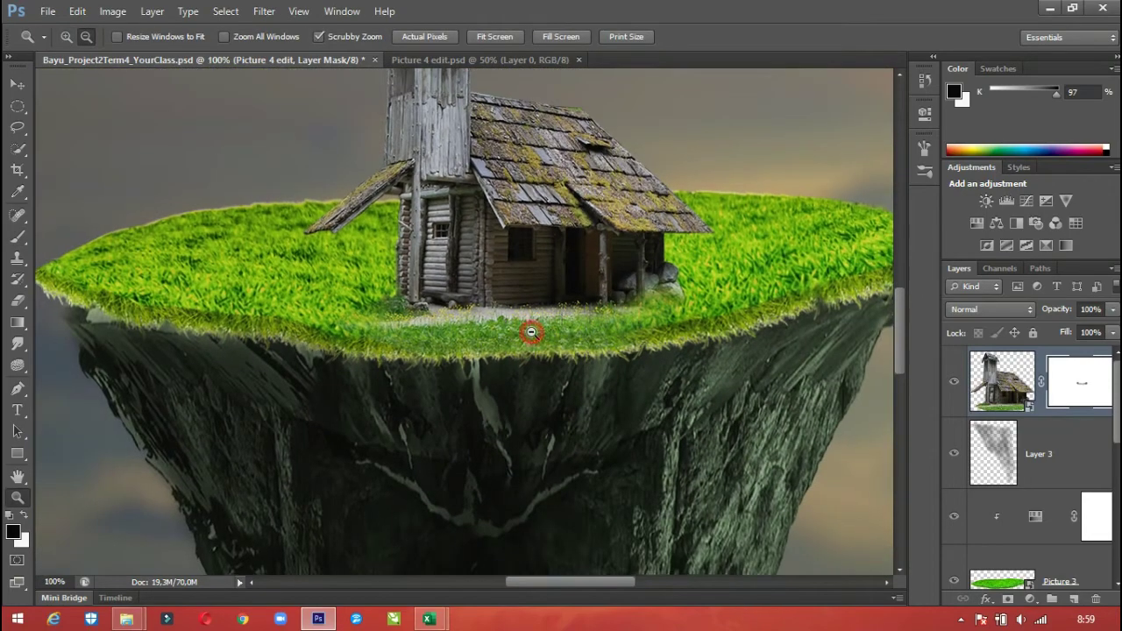
alt+click(531, 332)
alt+click(527, 327)
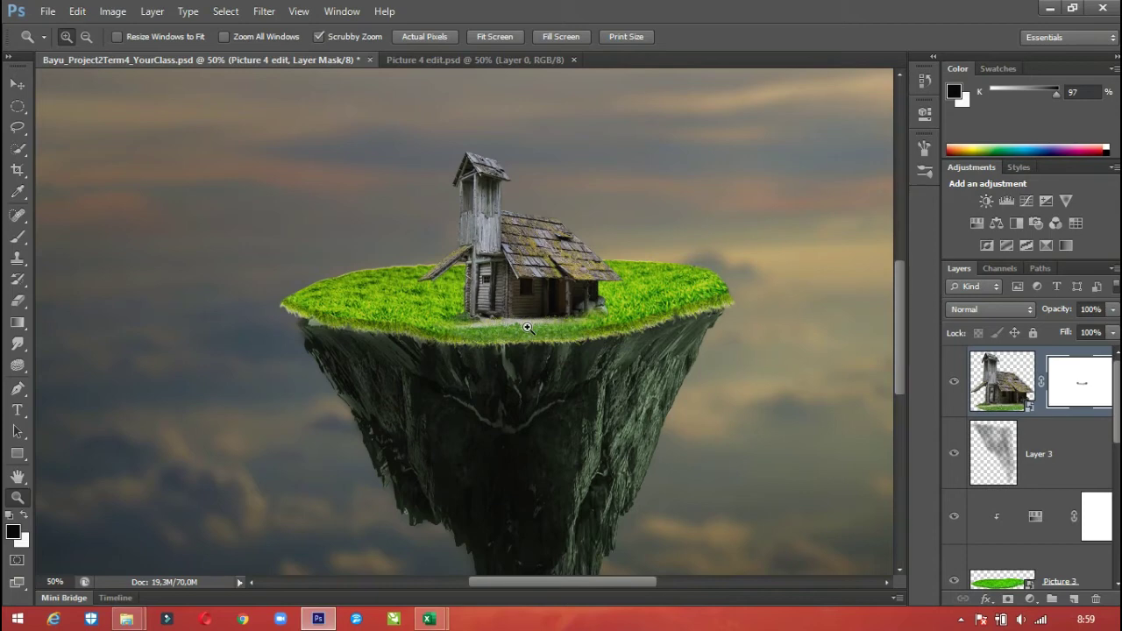
click(1006, 201)
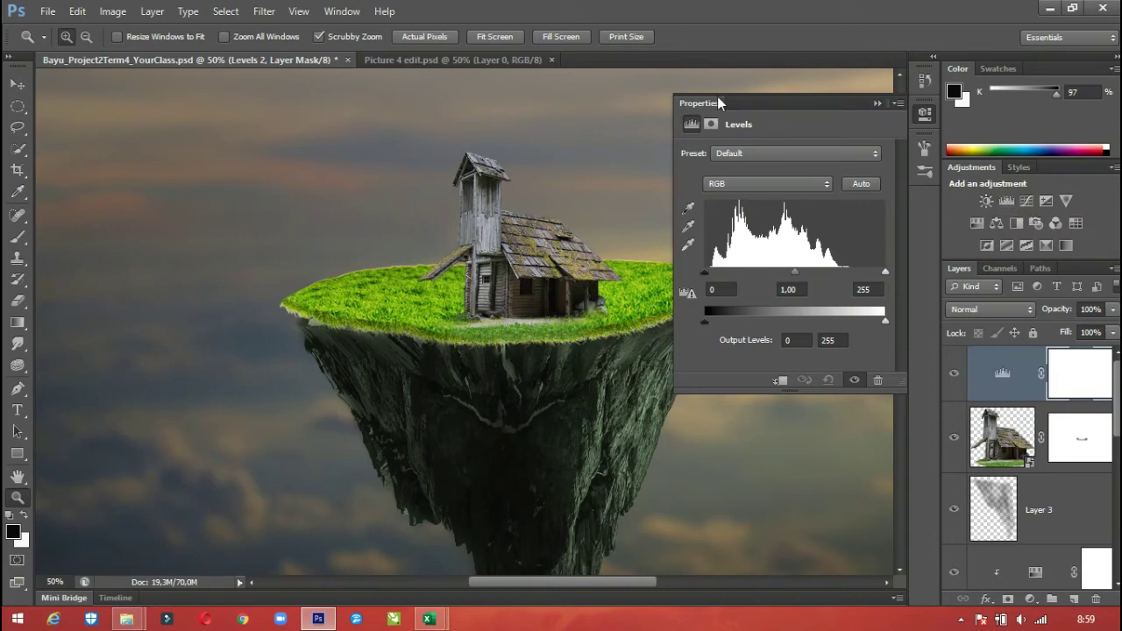
click(153, 12)
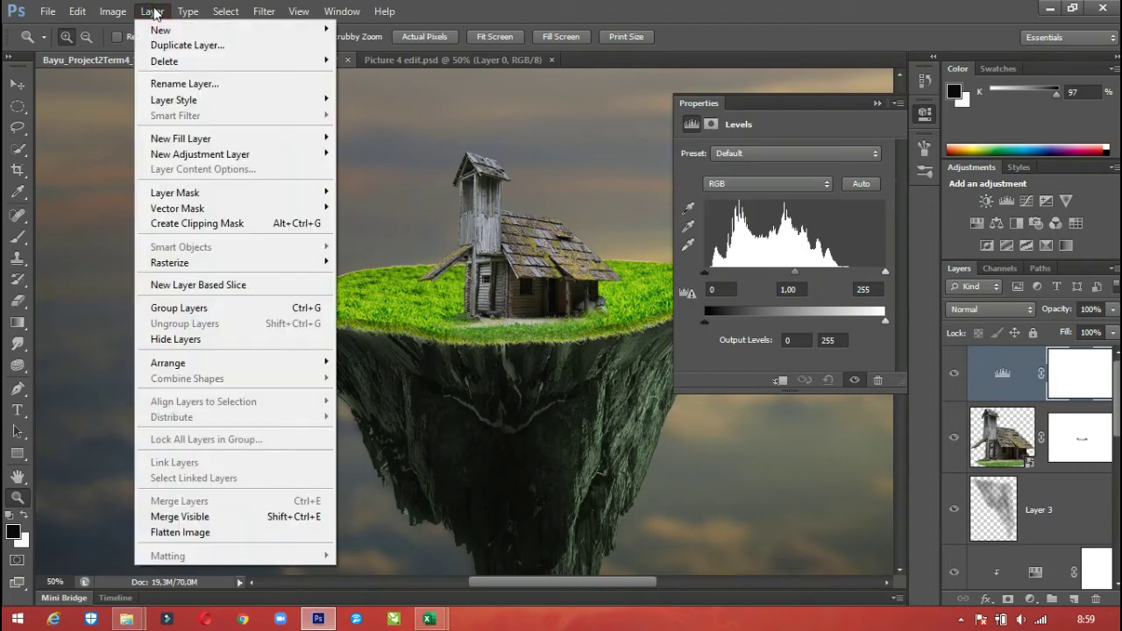
click(188, 225)
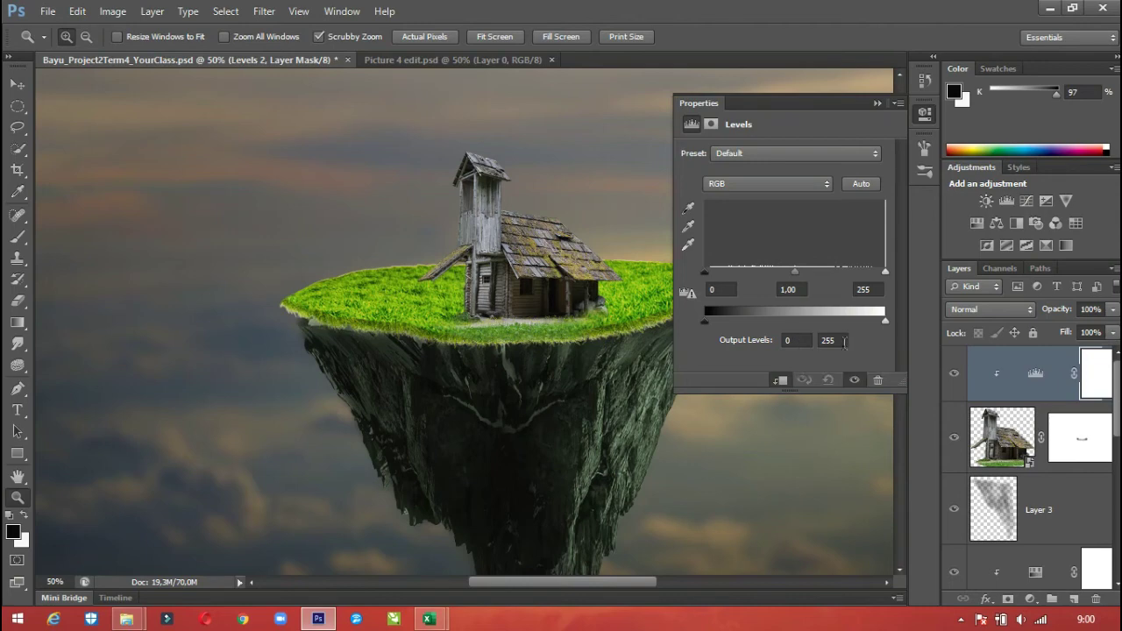
Darken the cabin by setting the Levels highlight output level to 150, and save the document.
click(833, 341)
text(1)
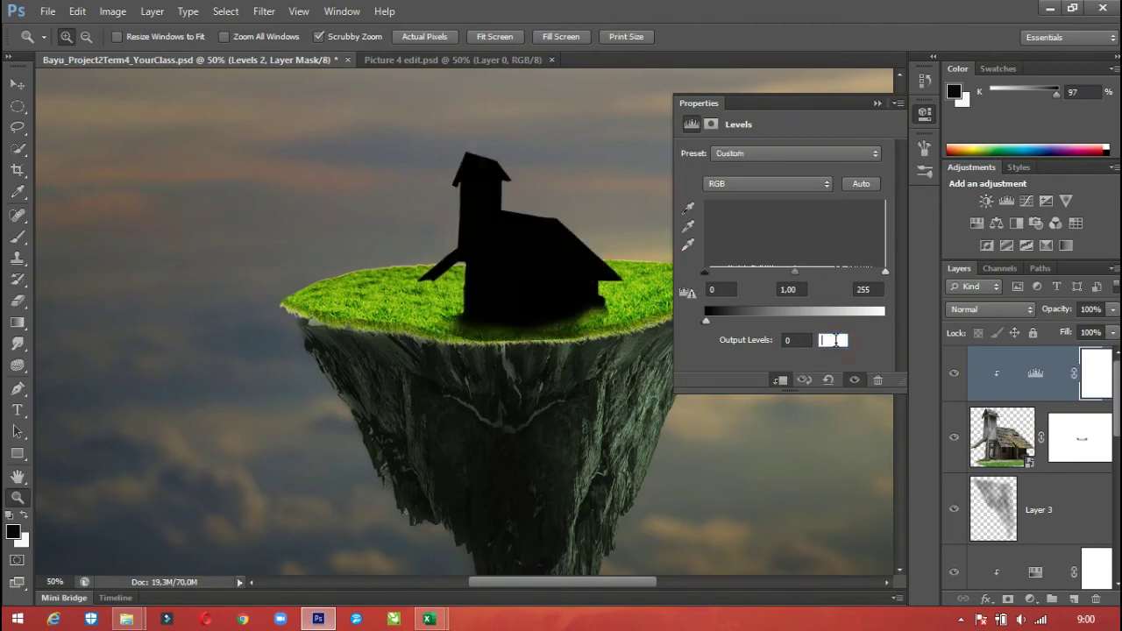
text(50)
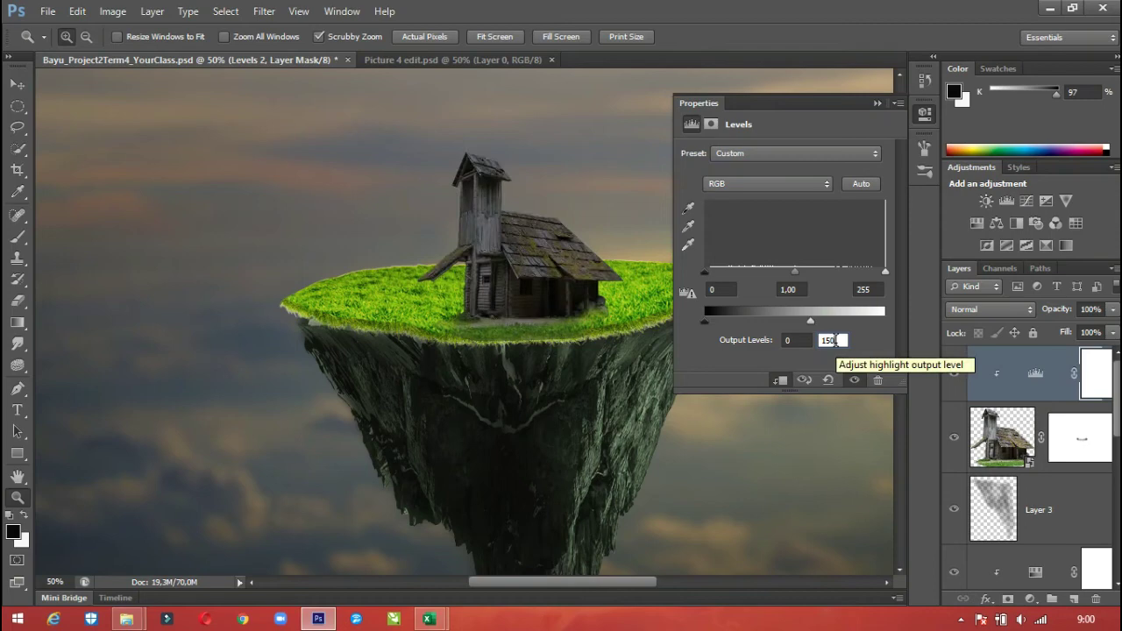
click(881, 102)
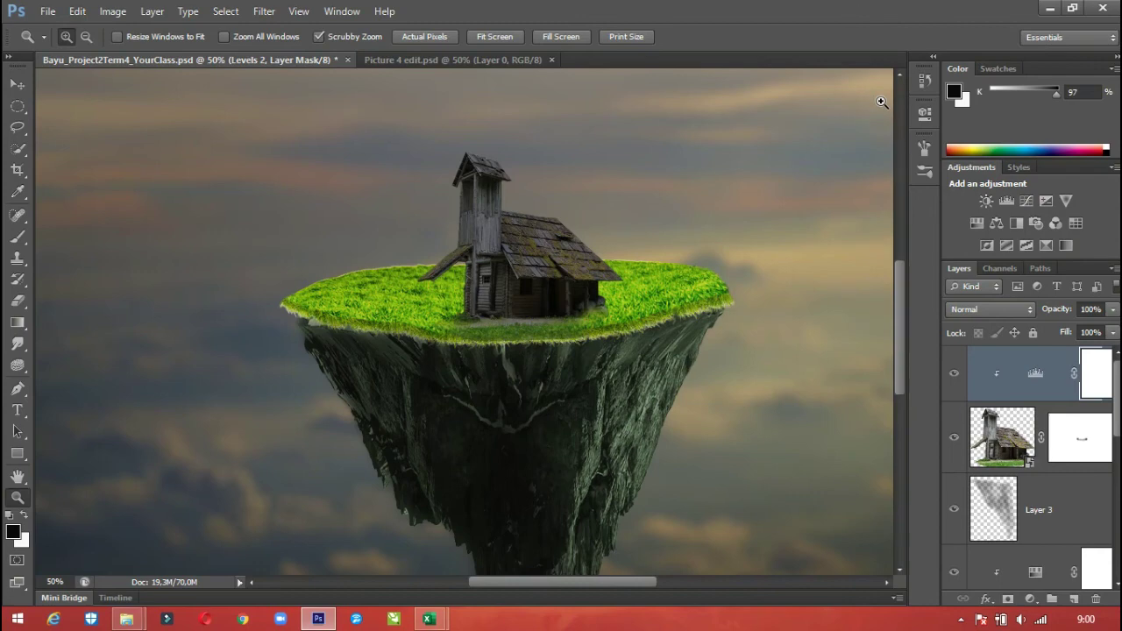
key(ctrl+s)
alt+click(581, 393)
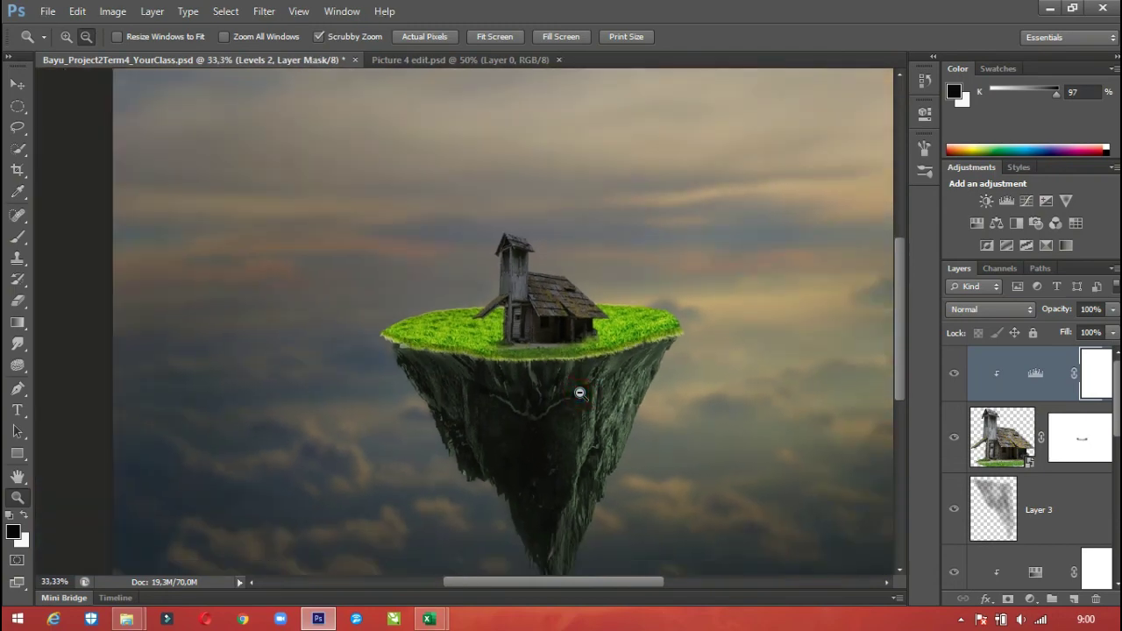
alt+click(581, 393)
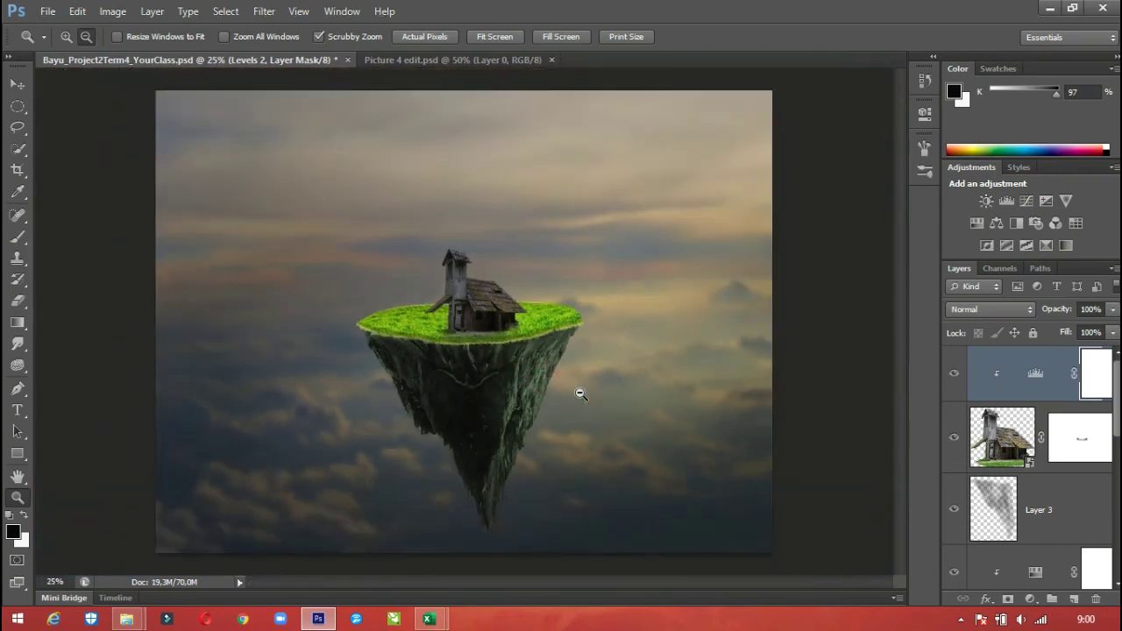